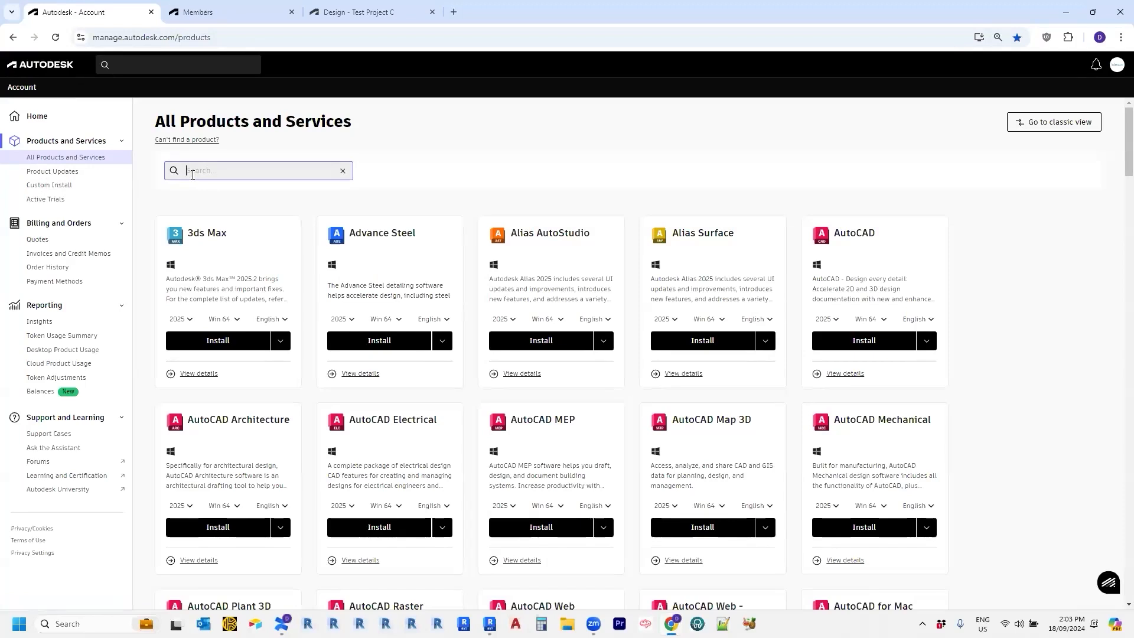
# Search Autodesk Account products for 'forma', open Forma in a new tab and close the Members tab.
pyautogui.write('ma')
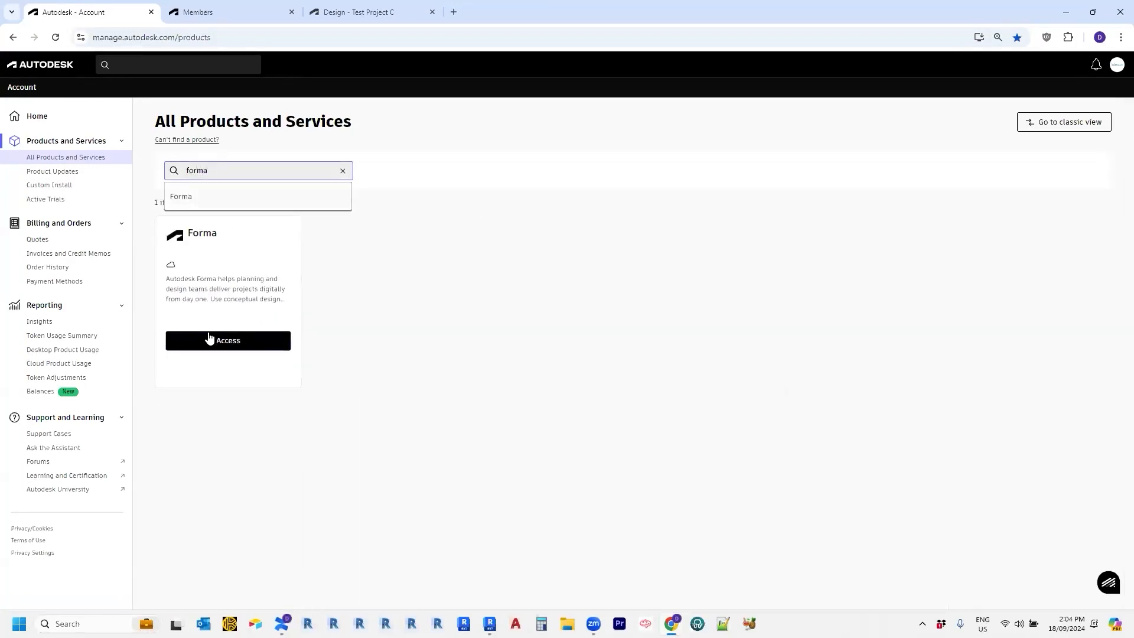
pyautogui.click(213, 340)
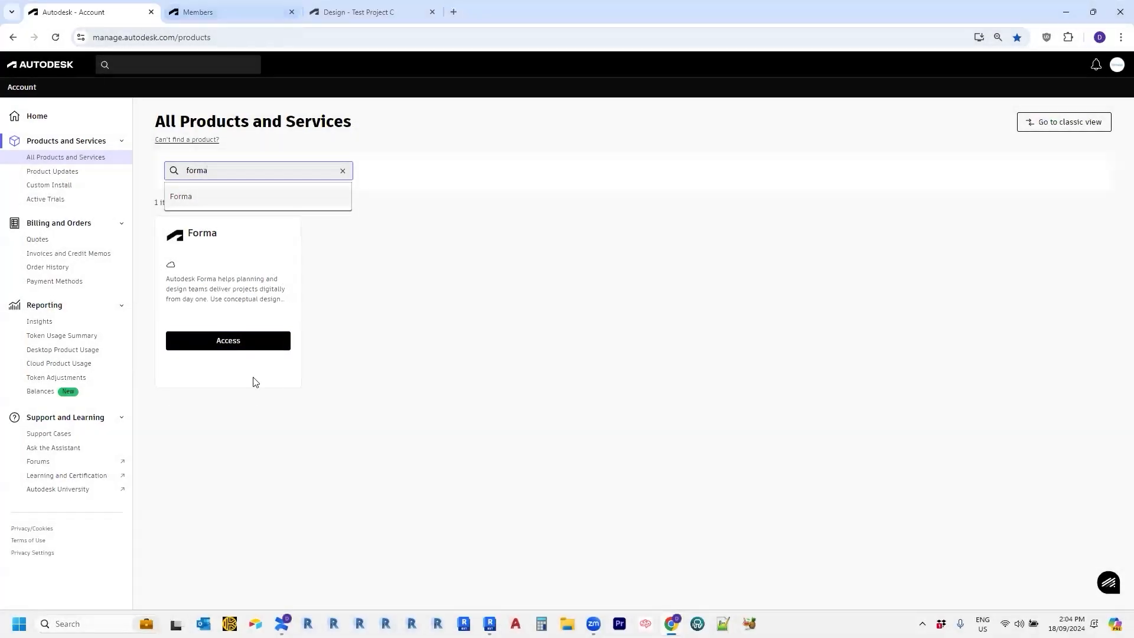
pyautogui.click(235, 342)
pyautogui.click(432, 12)
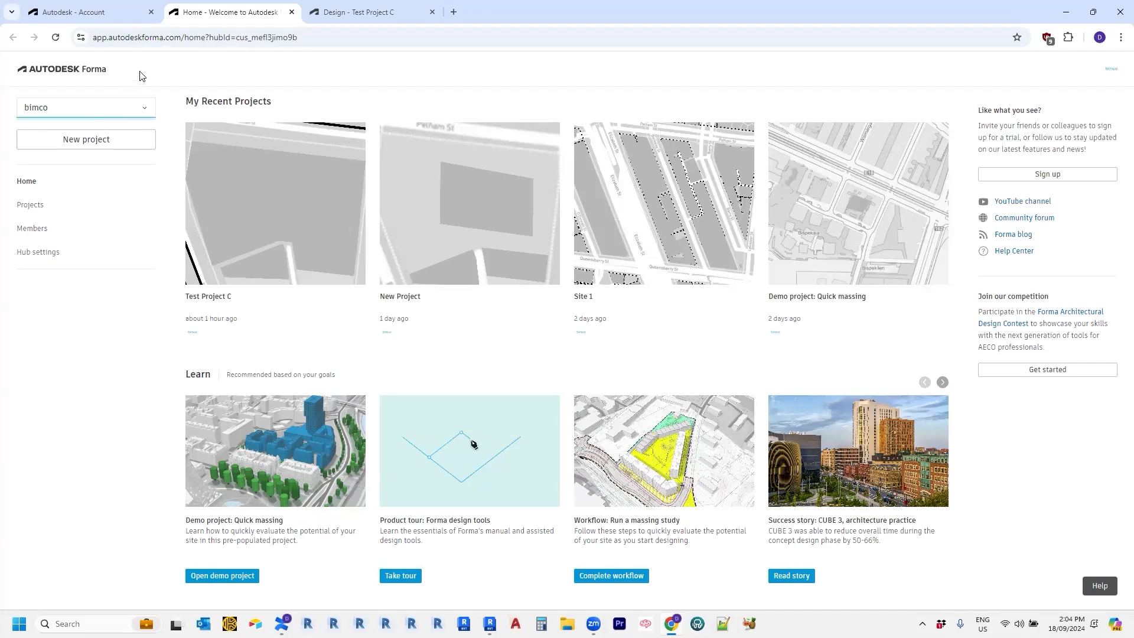
pyautogui.click(135, 115)
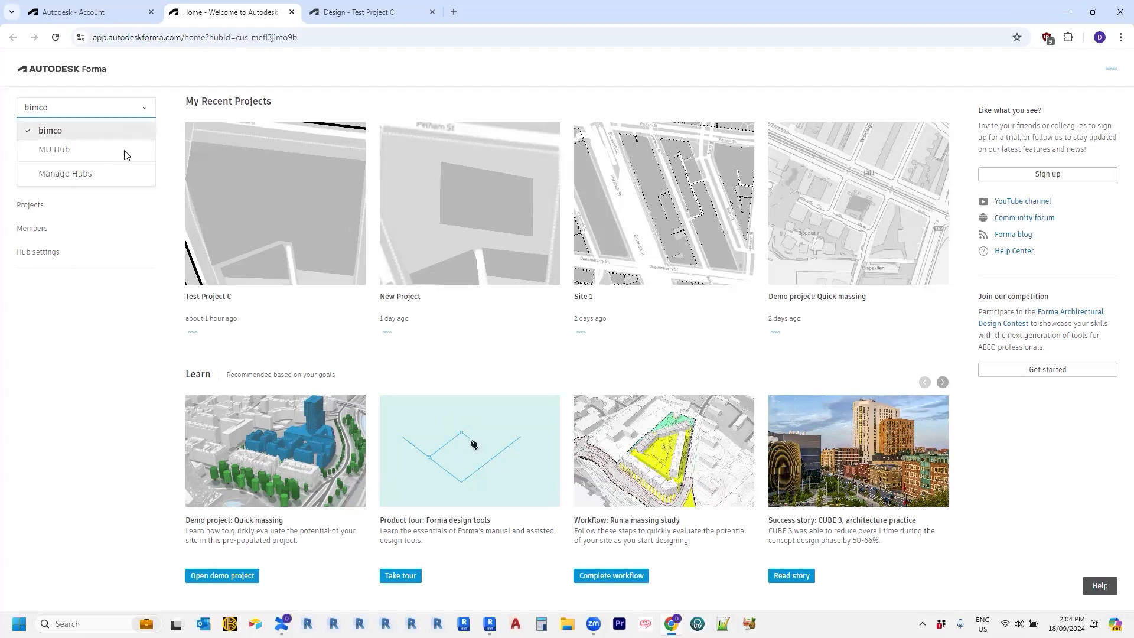
pyautogui.moveTo(89, 180)
pyautogui.mouseDown()
pyautogui.moveTo(131, 105)
pyautogui.moveTo(88, 172)
pyautogui.mouseUp()
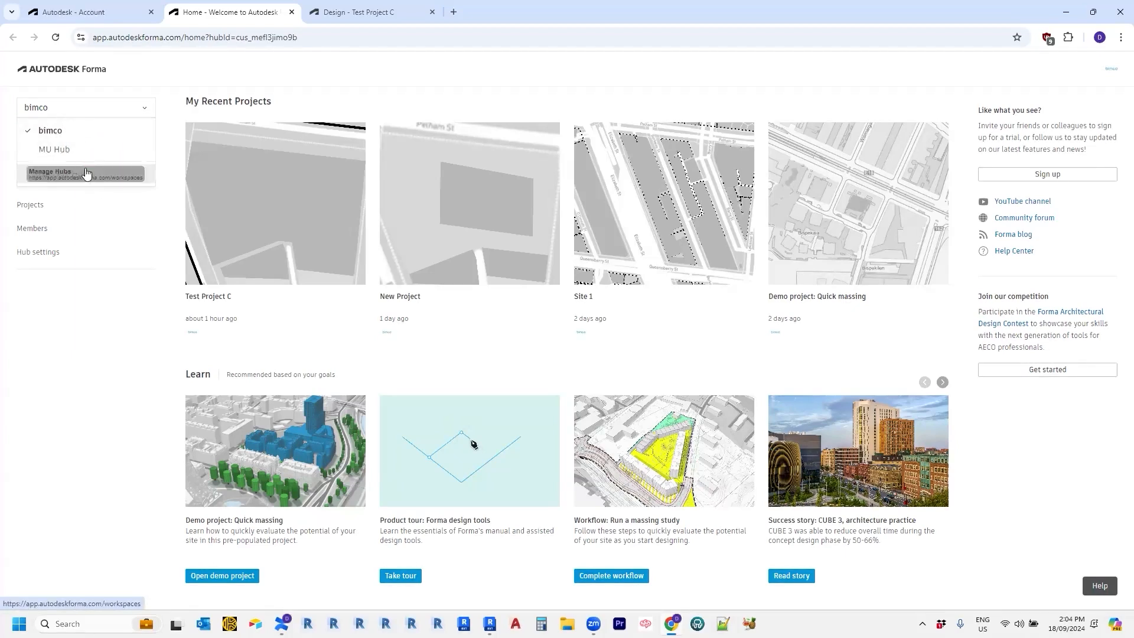
pyautogui.click(77, 177)
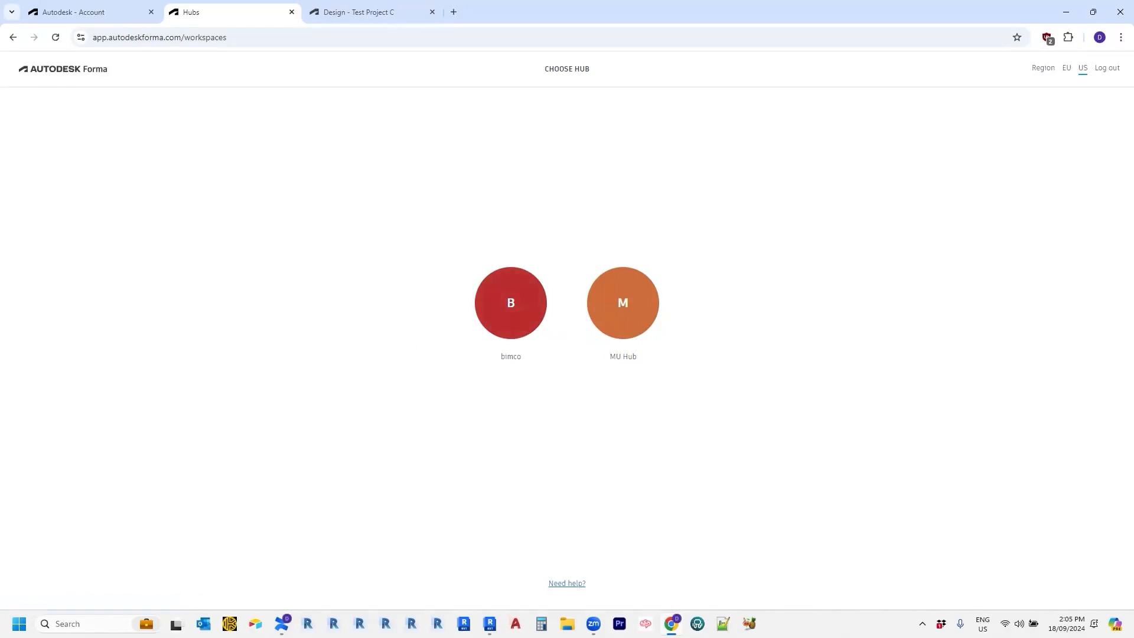
pyautogui.click(499, 321)
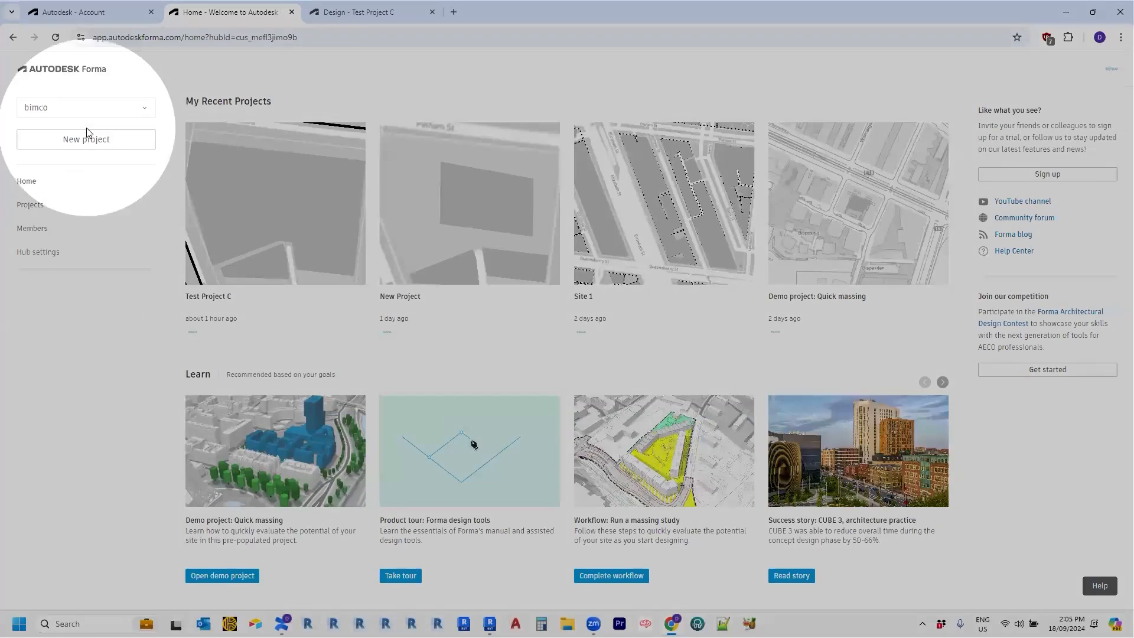
pyautogui.click(131, 110)
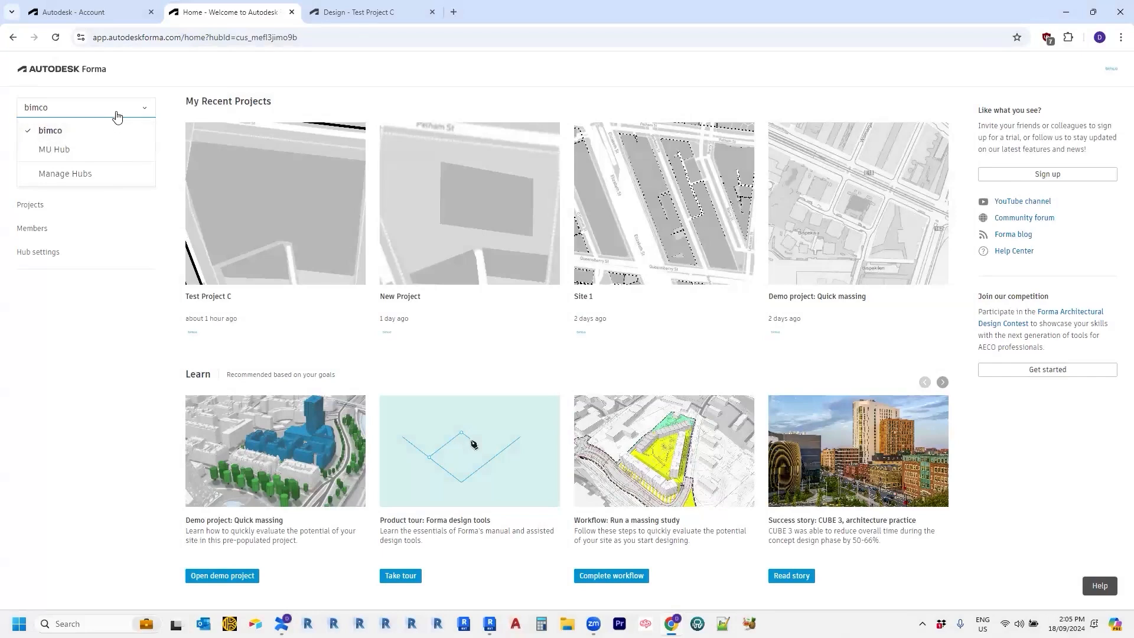
pyautogui.click(127, 92)
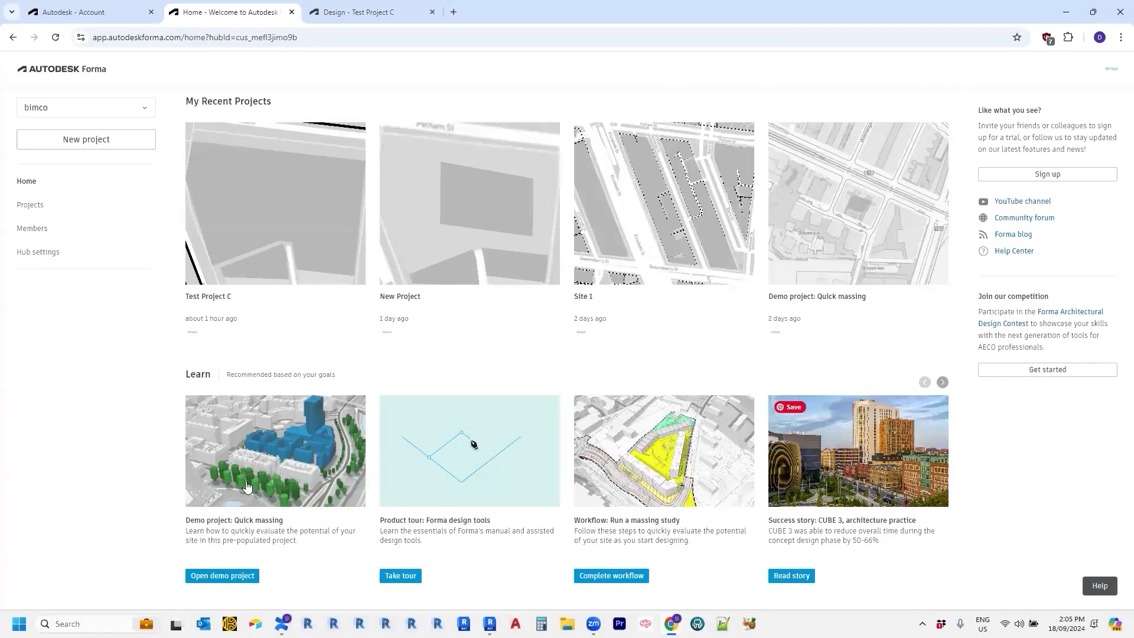
# Show the hub's Projects page with the Education, Mixed Use and Residential folders.
pyautogui.click(40, 208)
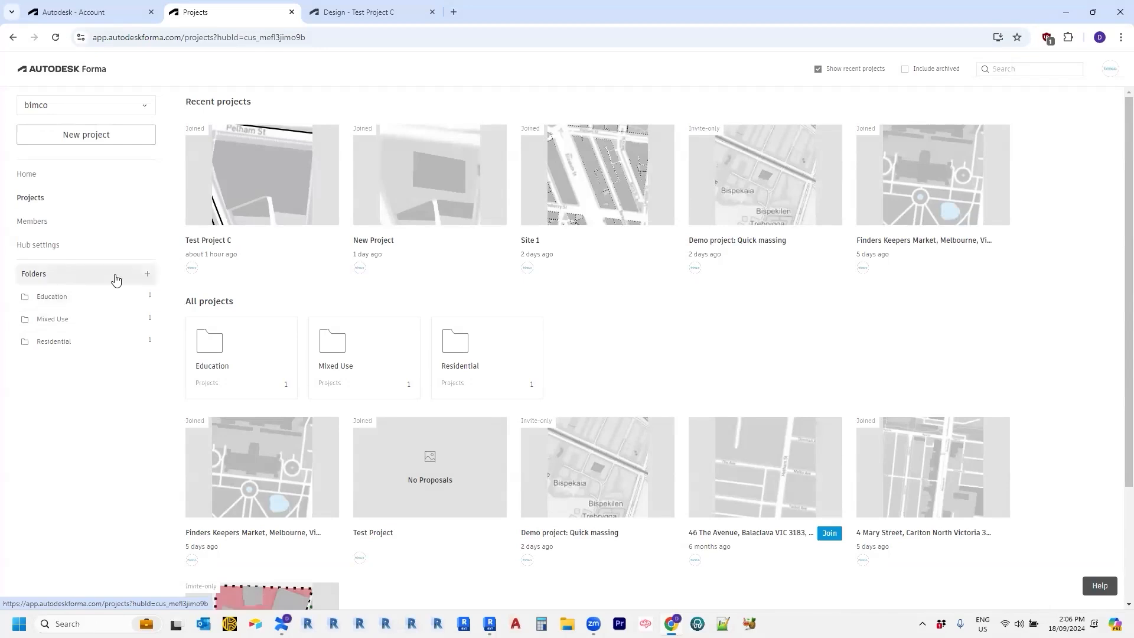
# Create a new project folder named 'New'.
pyautogui.click(146, 276)
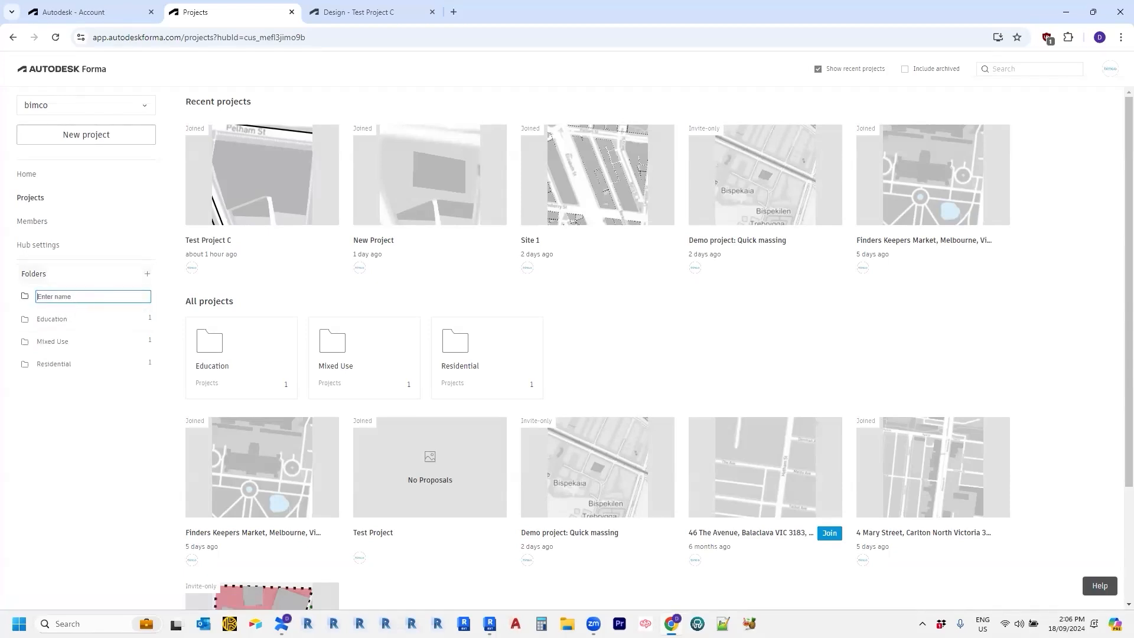
pyautogui.write('New')
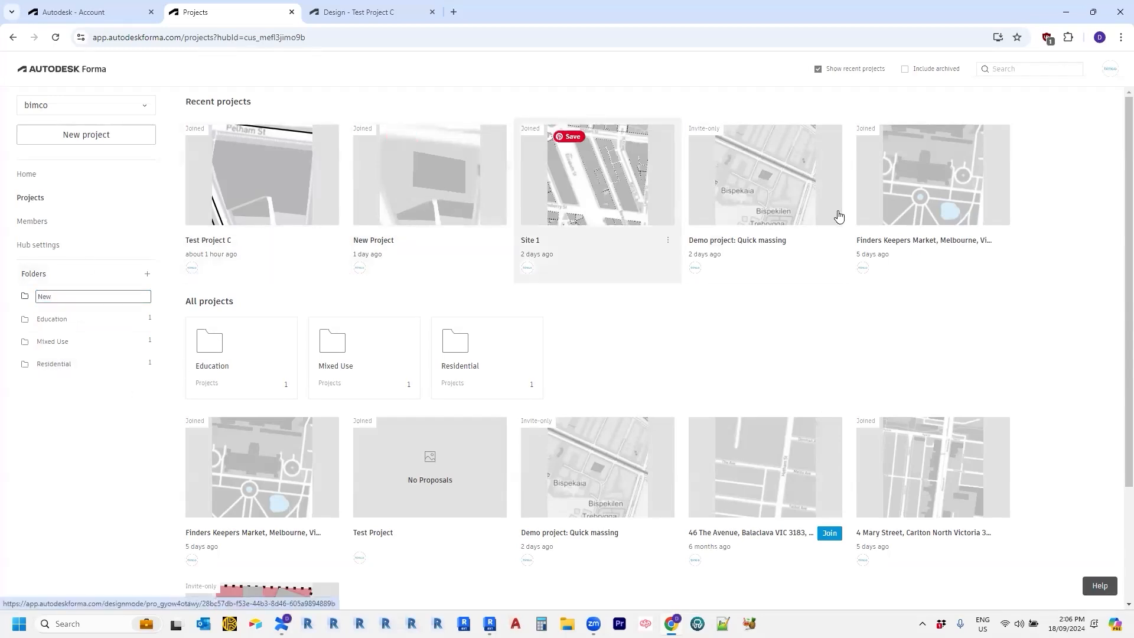
pyautogui.press('Return')
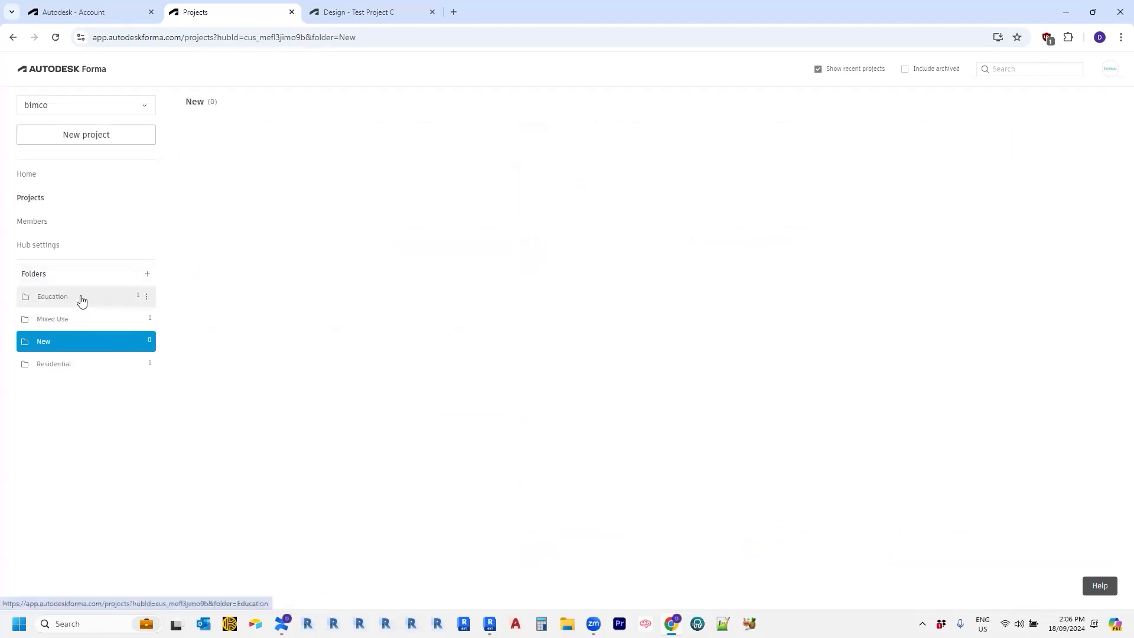
# Move the Finders Keepers Market project into the New folder and return to Home.
pyautogui.click(39, 202)
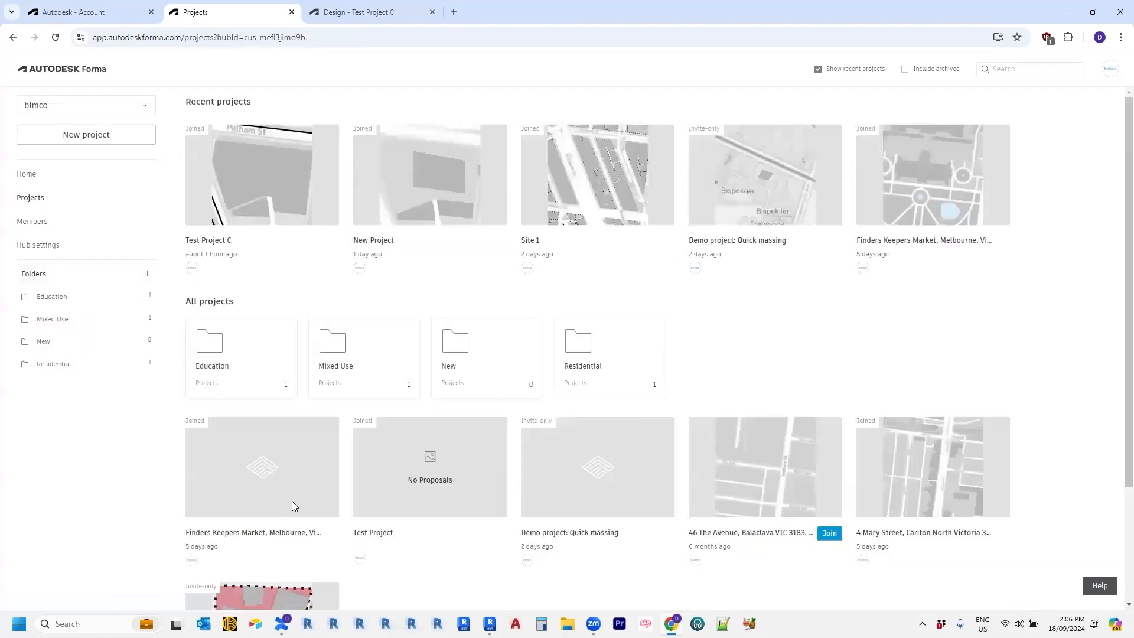
pyautogui.moveTo(282, 479); pyautogui.dragTo(61, 346)
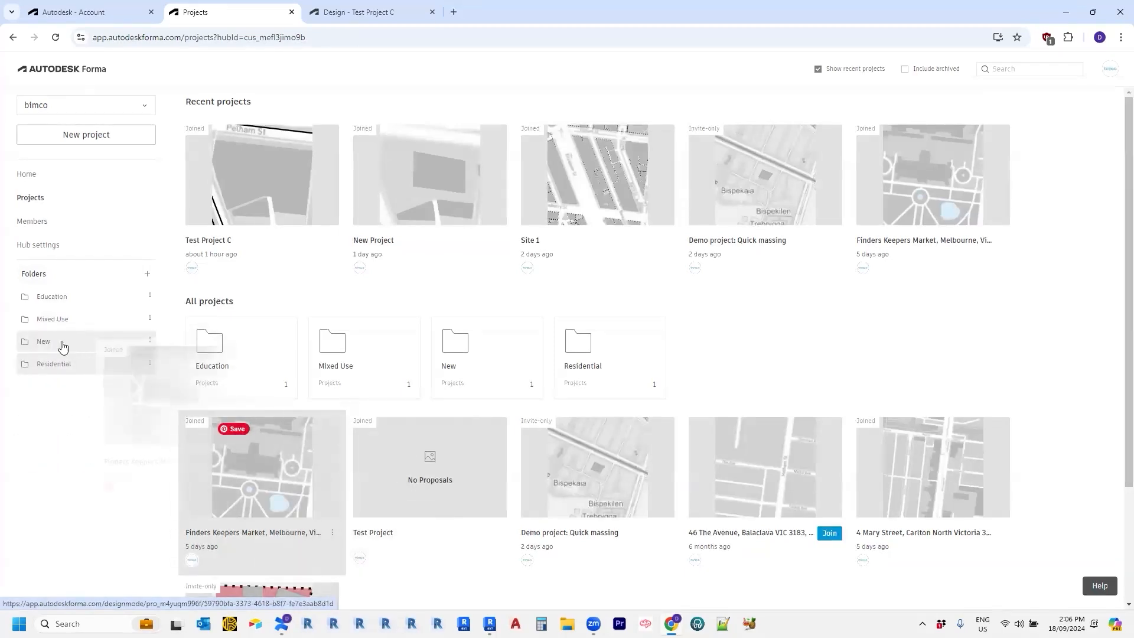
pyautogui.click(85, 320)
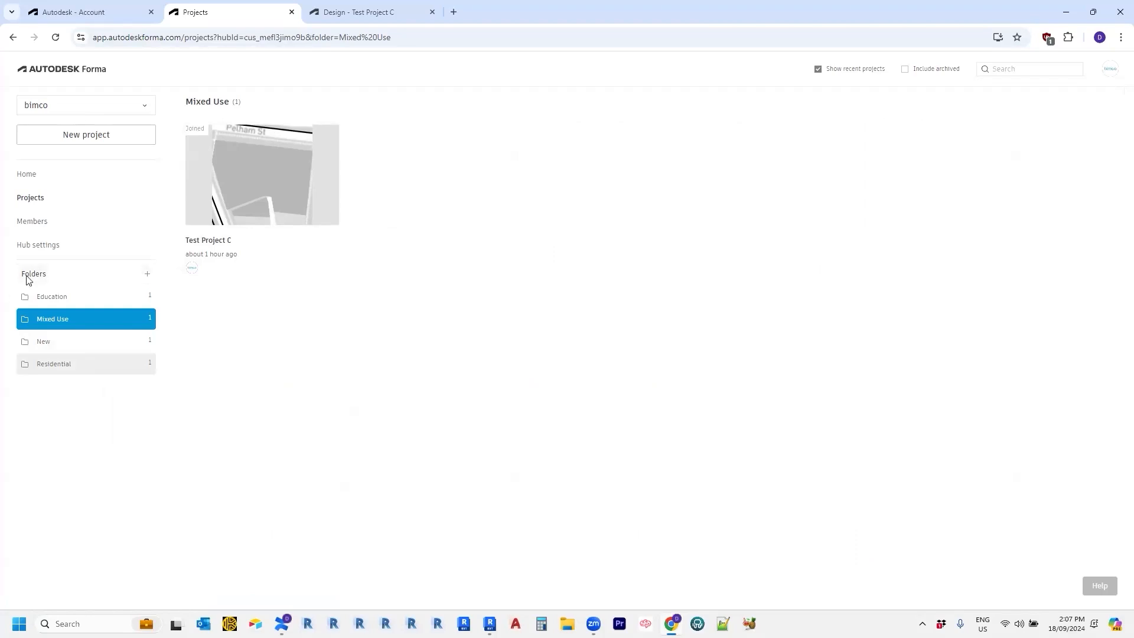
pyautogui.click(43, 341)
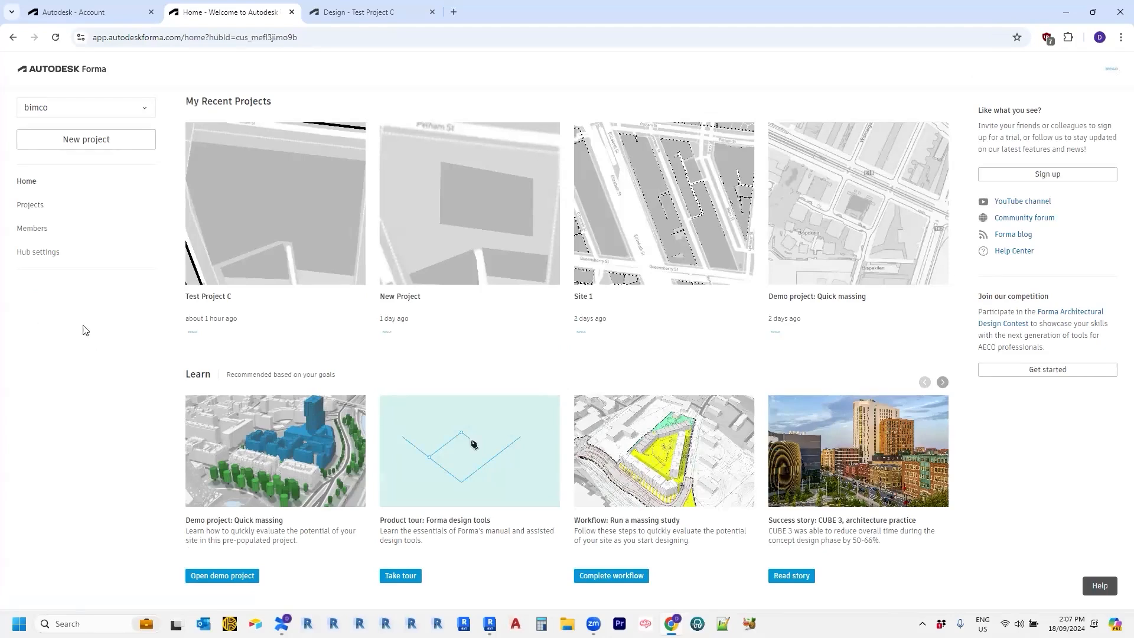
# Open the hub's member list and view each member's profile.
pyautogui.click(42, 235)
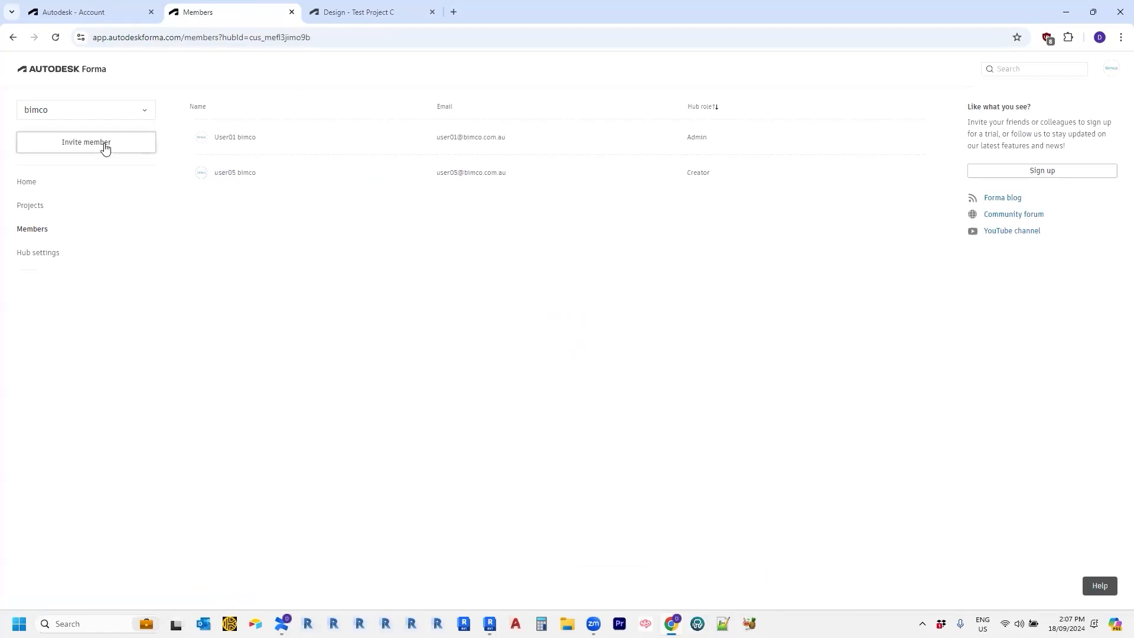
pyautogui.click(234, 152)
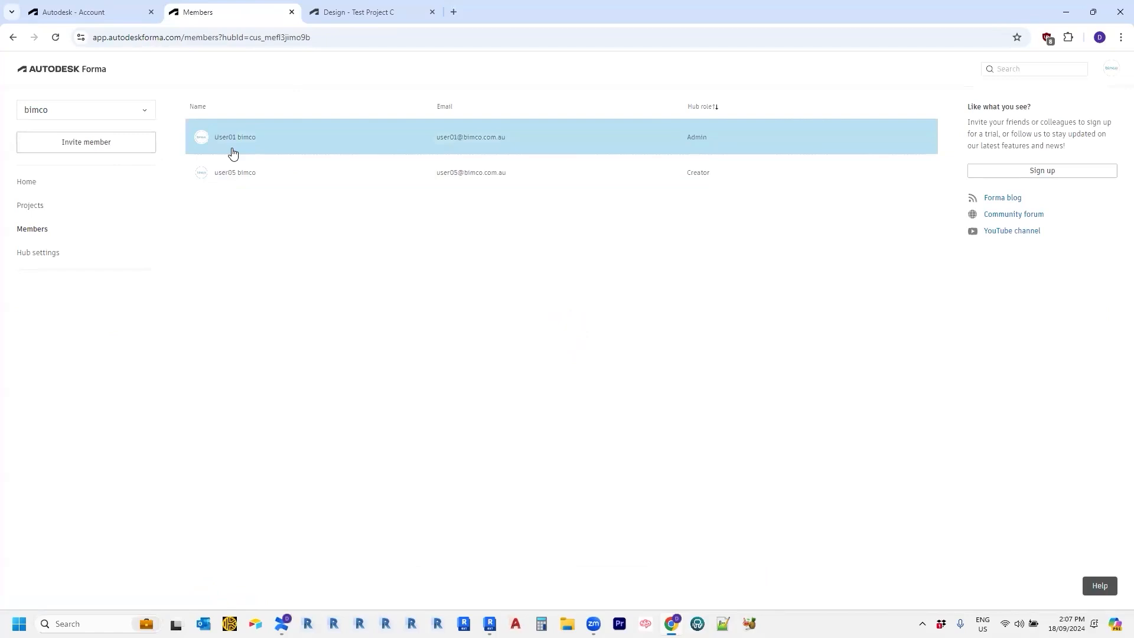
pyautogui.click(235, 172)
pyautogui.click(227, 143)
pyautogui.click(233, 172)
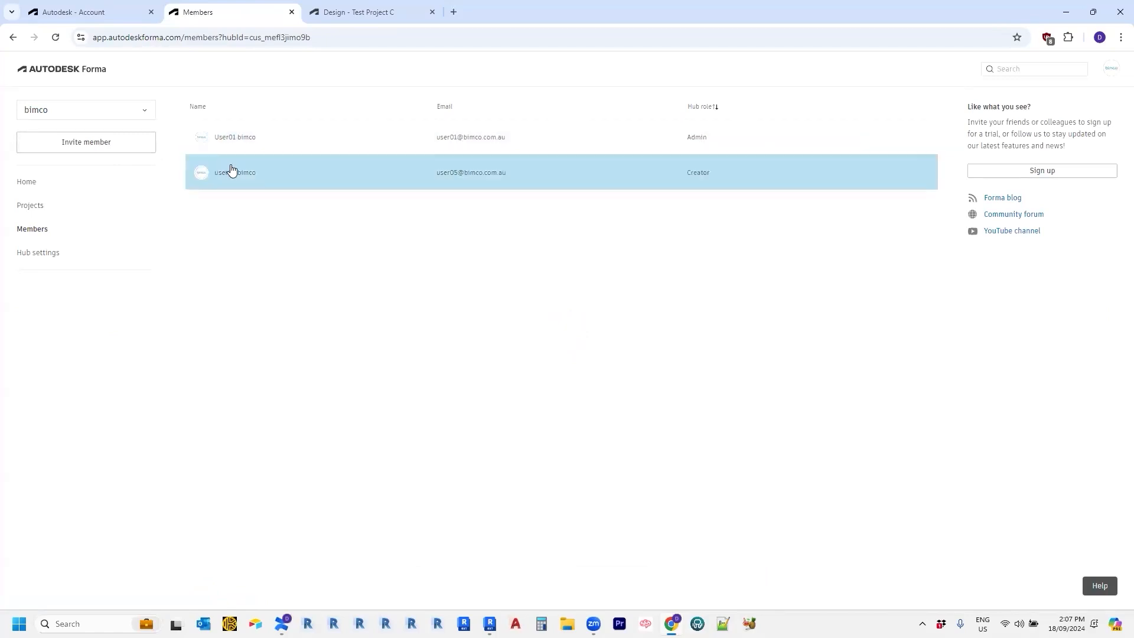
pyautogui.click(235, 172)
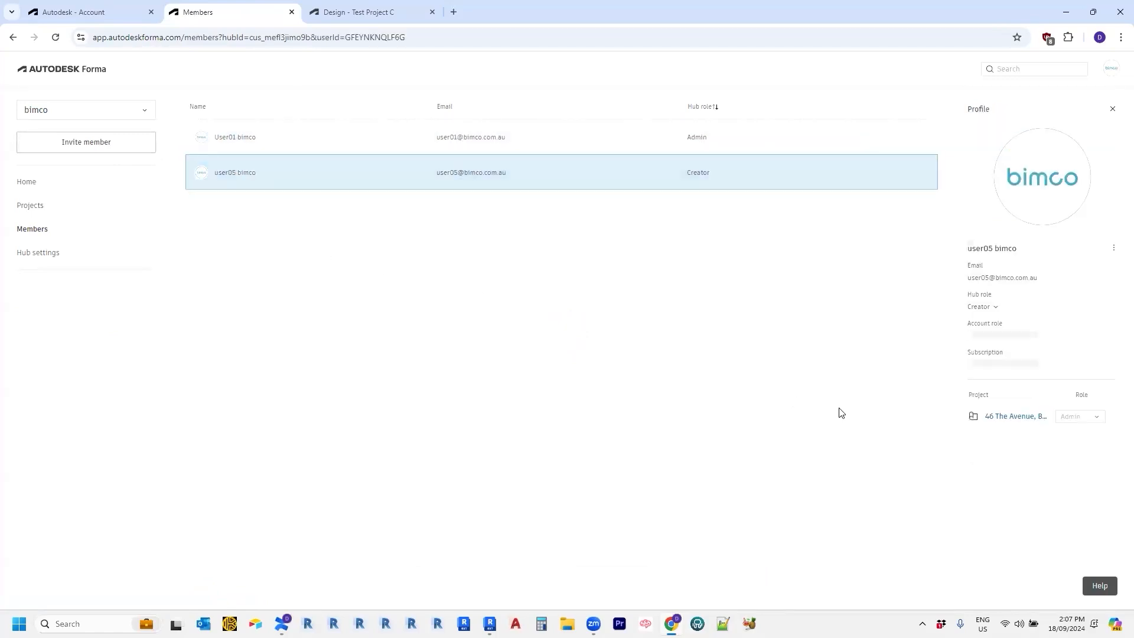
pyautogui.click(526, 144)
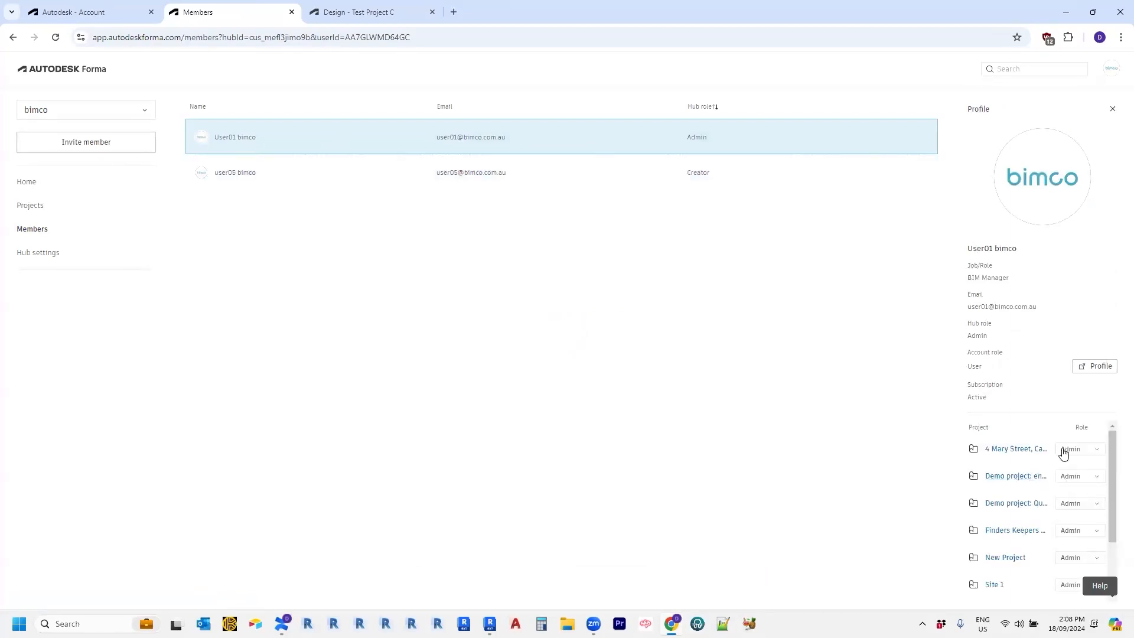
pyautogui.scroll(-2, 1067, 481)
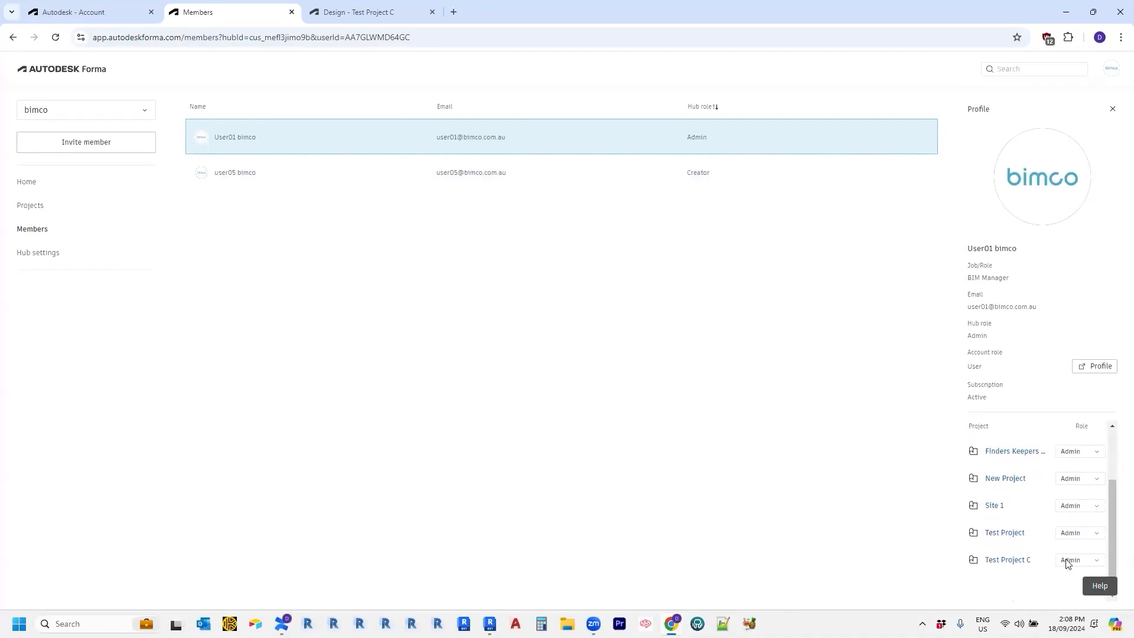
pyautogui.scroll(2, 1060, 496)
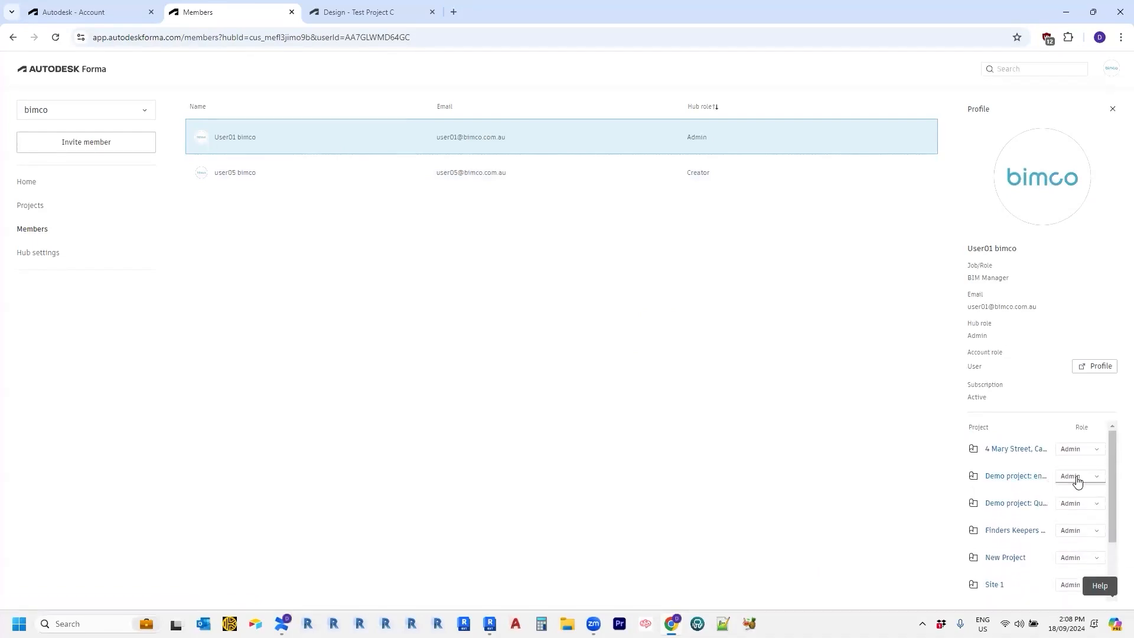
pyautogui.click(1074, 450)
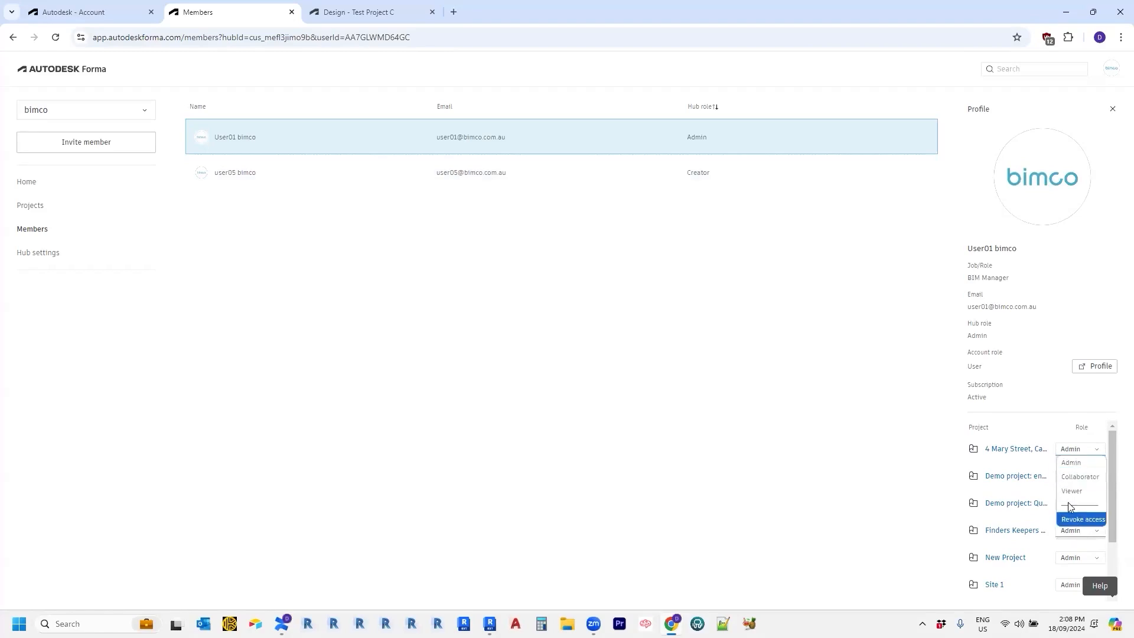
pyautogui.click(943, 489)
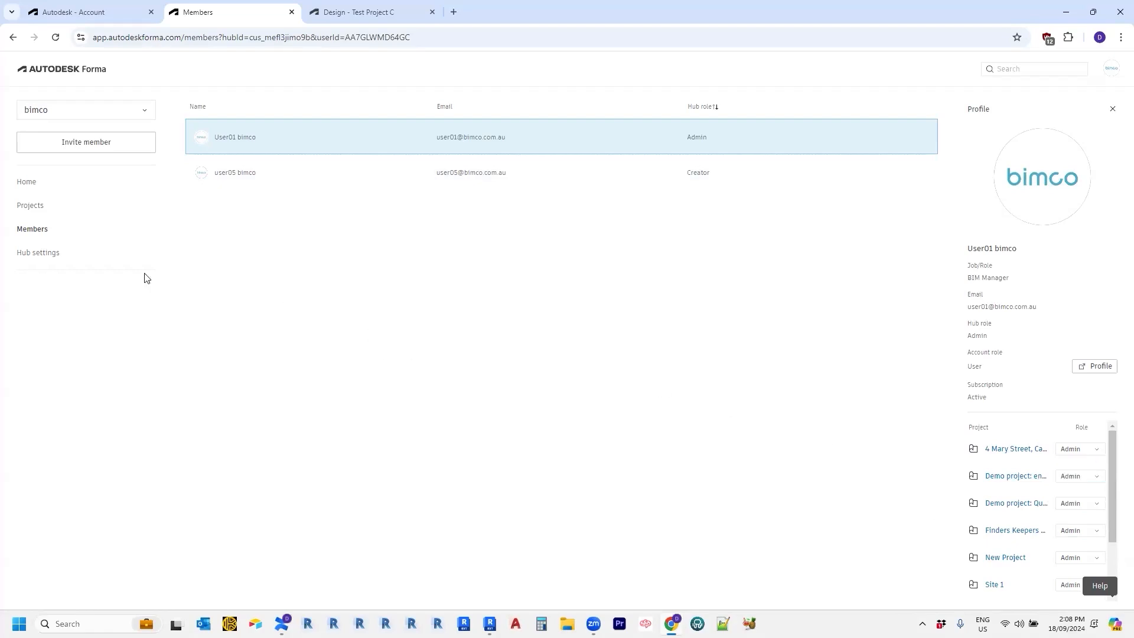
pyautogui.click(41, 254)
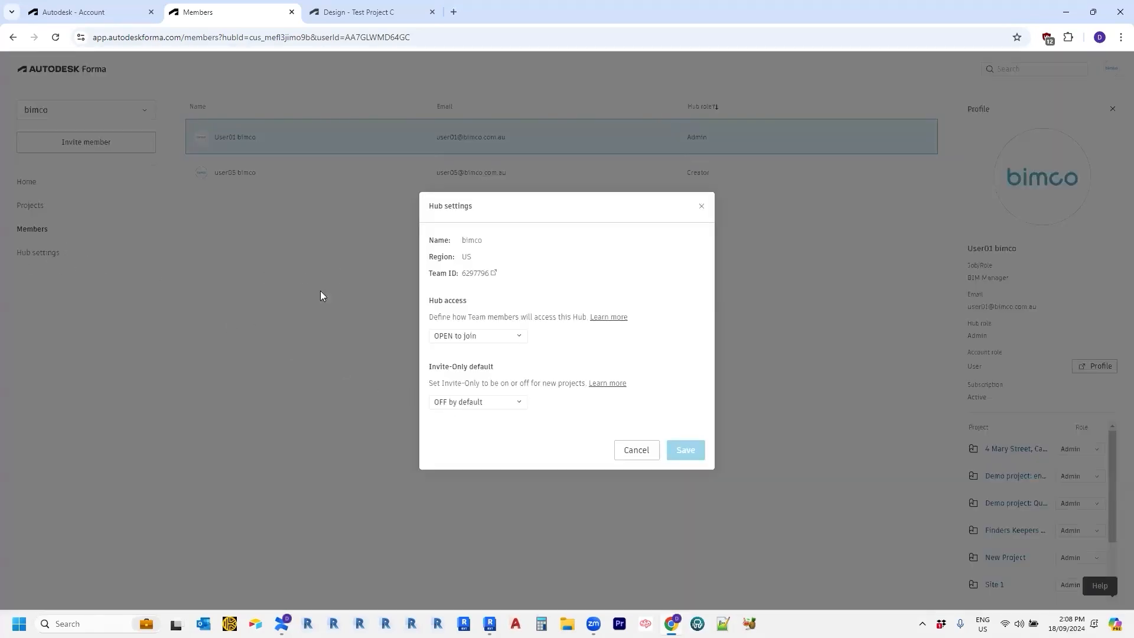
pyautogui.click(492, 337)
pyautogui.click(533, 333)
pyautogui.click(636, 450)
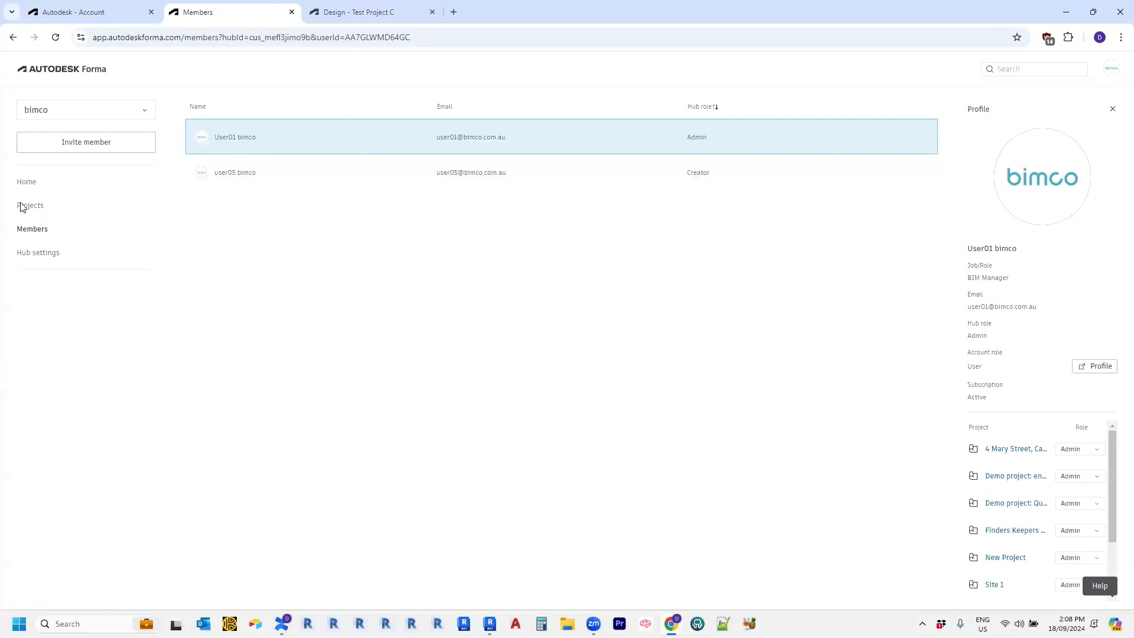
# Go back to Home and start a new project on the Create project page.
pyautogui.click(22, 184)
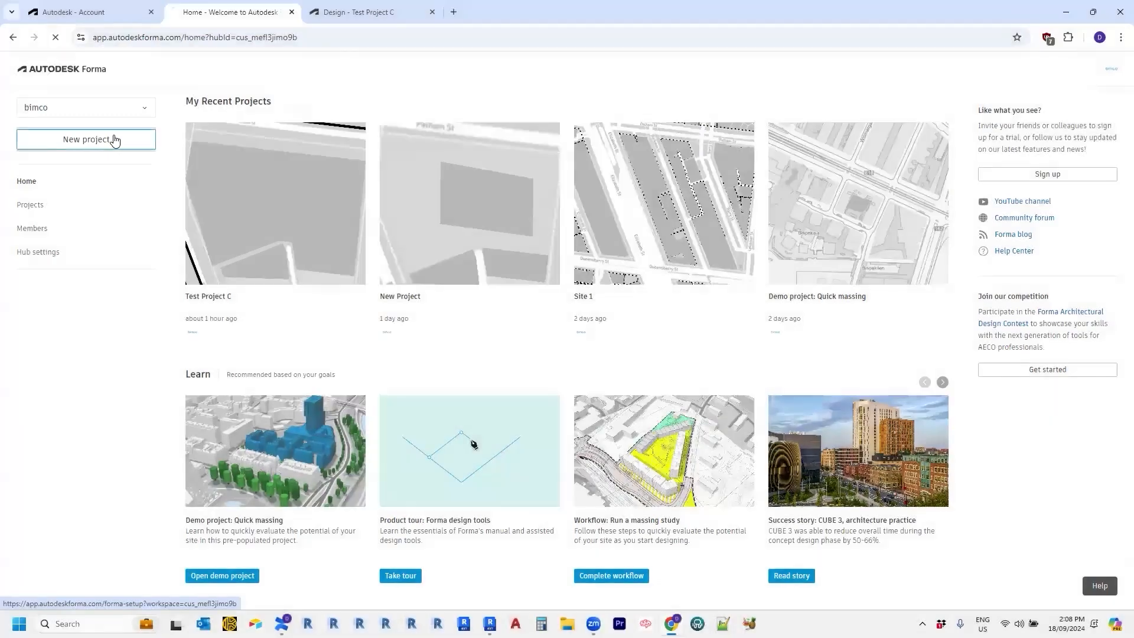
pyautogui.click(115, 140)
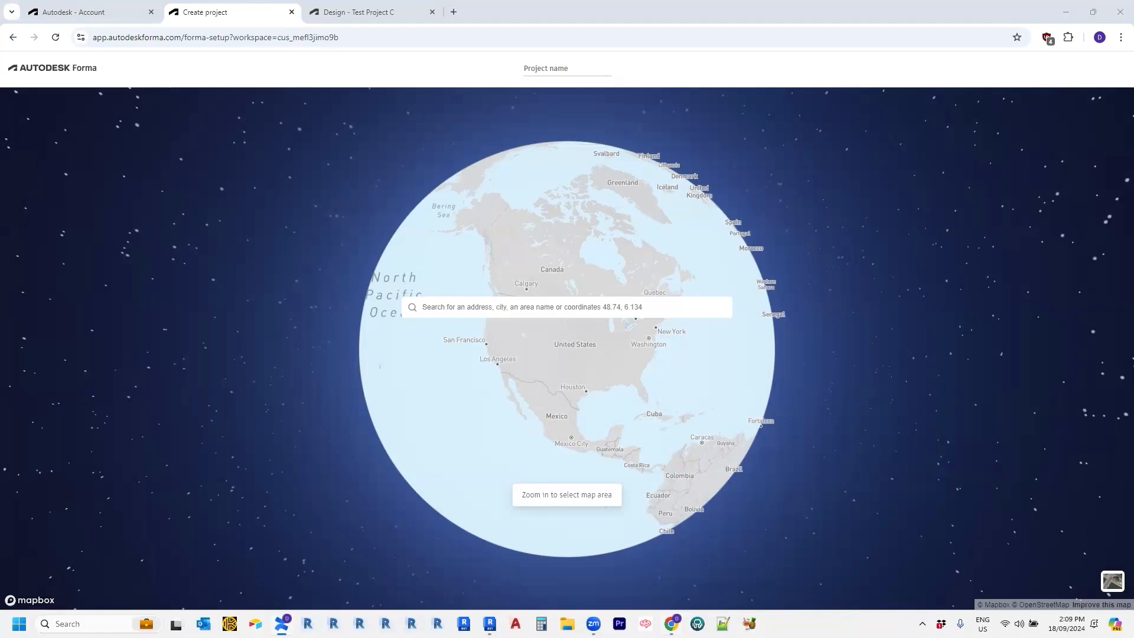
# Search for the site's street address and pin the Carlton, Victoria 3053 match.
pyautogui.click(477, 308)
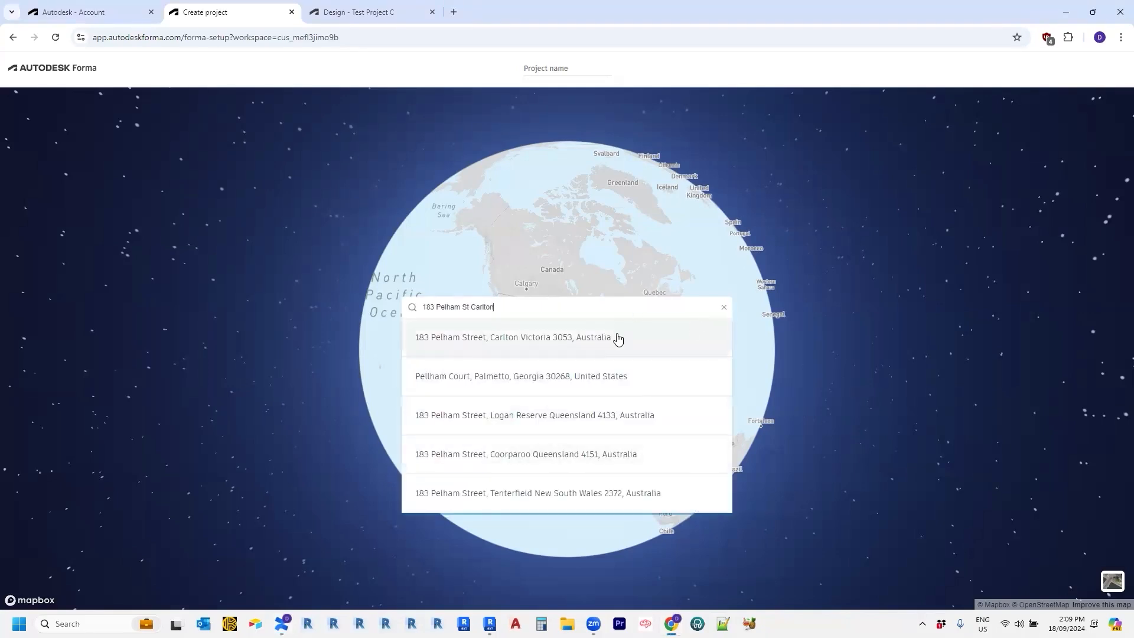
pyautogui.click(618, 339)
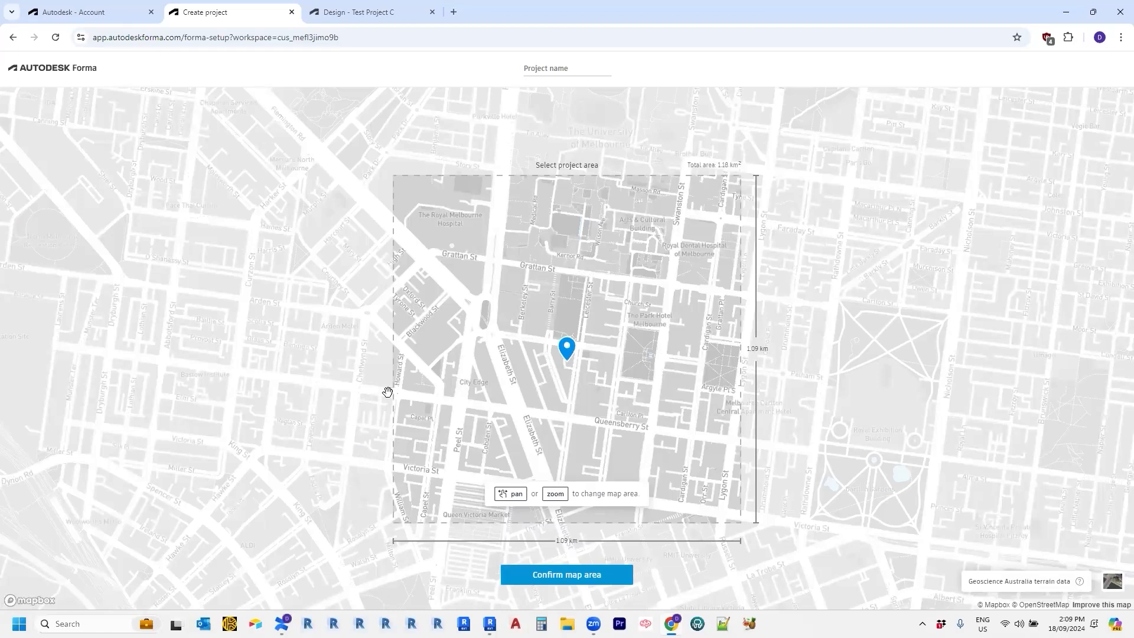
# Pan and zoom the map until the project area is only 308 m, triggering the too-small warning.
pyautogui.moveTo(444, 407)
pyautogui.mouseDown()
pyautogui.moveTo(451, 413)
pyautogui.moveTo(430, 381)
pyautogui.moveTo(451, 409)
pyautogui.mouseUp()
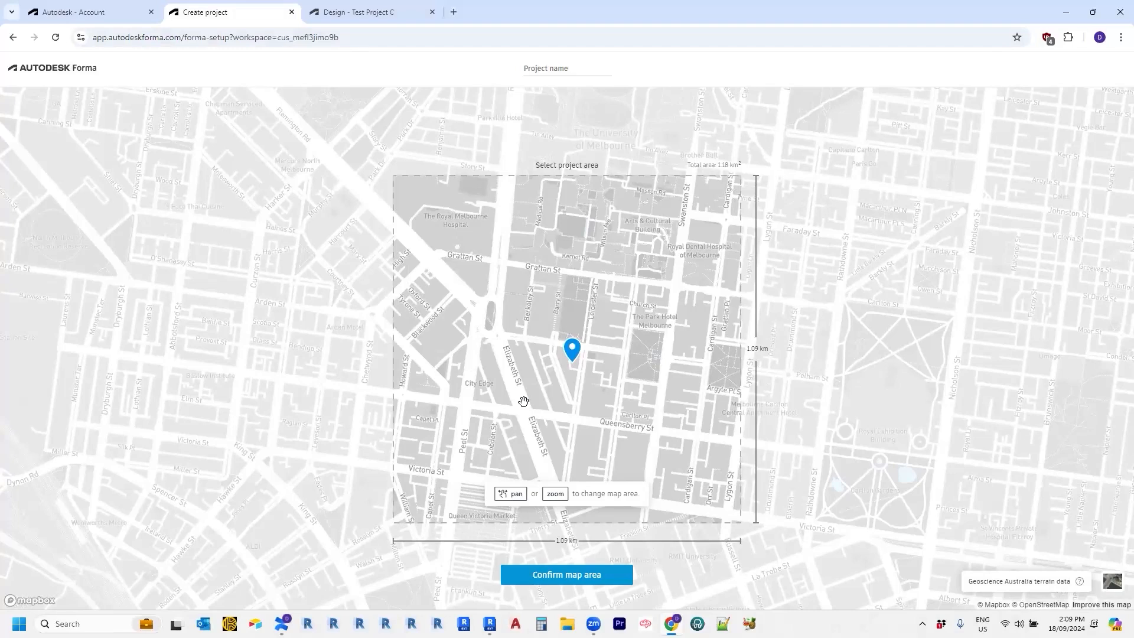
pyautogui.scroll(-5, 524, 402)
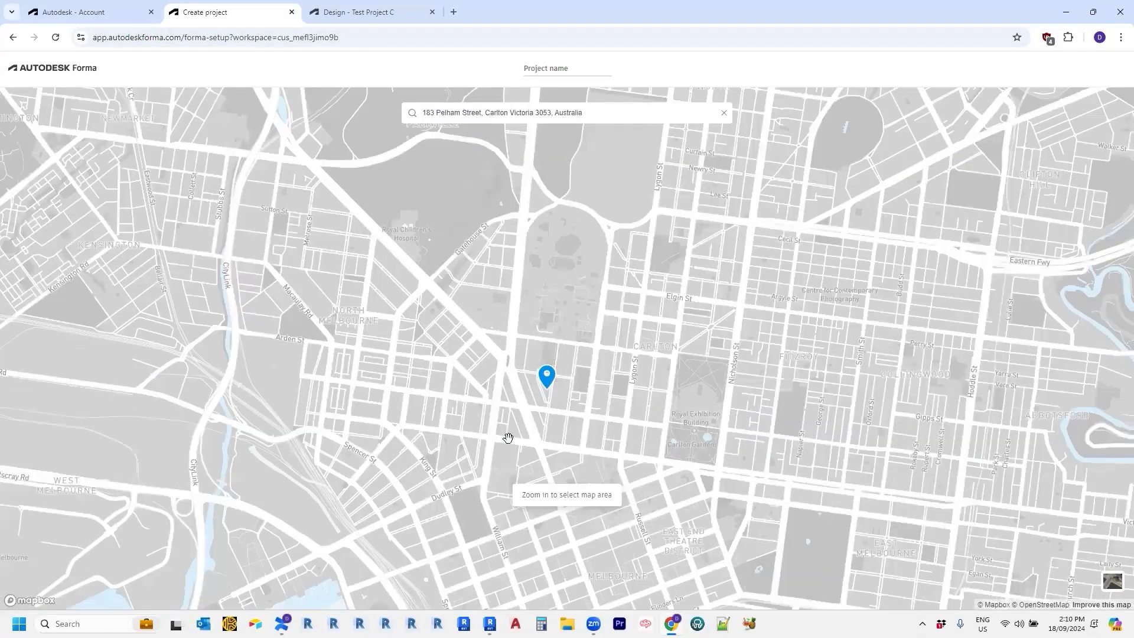
pyautogui.moveTo(508, 439); pyautogui.dragTo(549, 434)
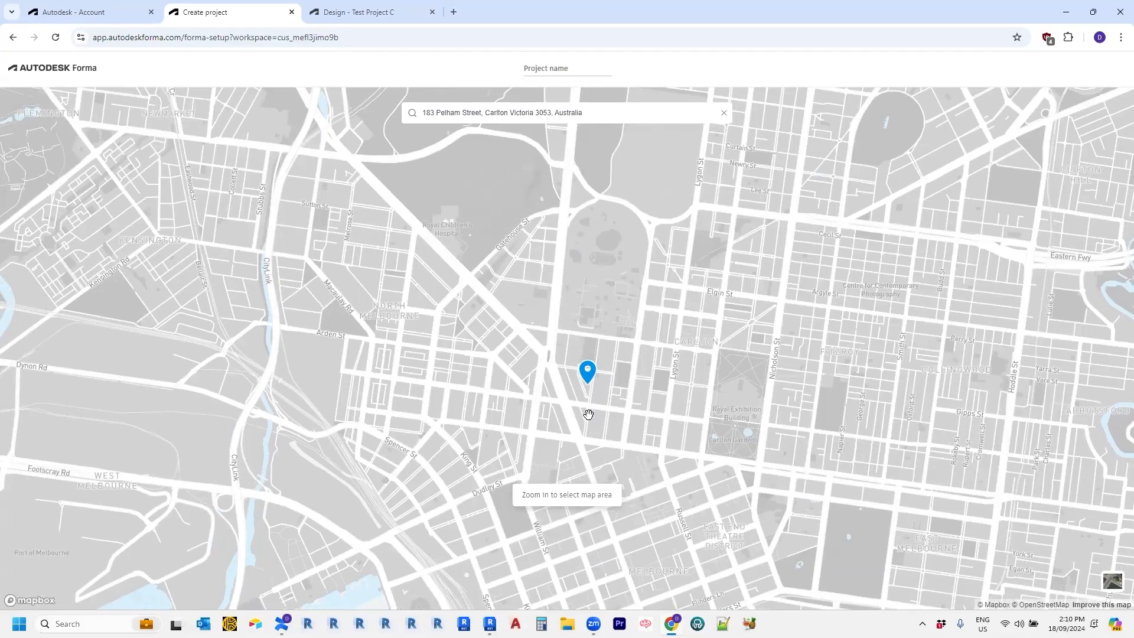
pyautogui.scroll(2, 589, 414)
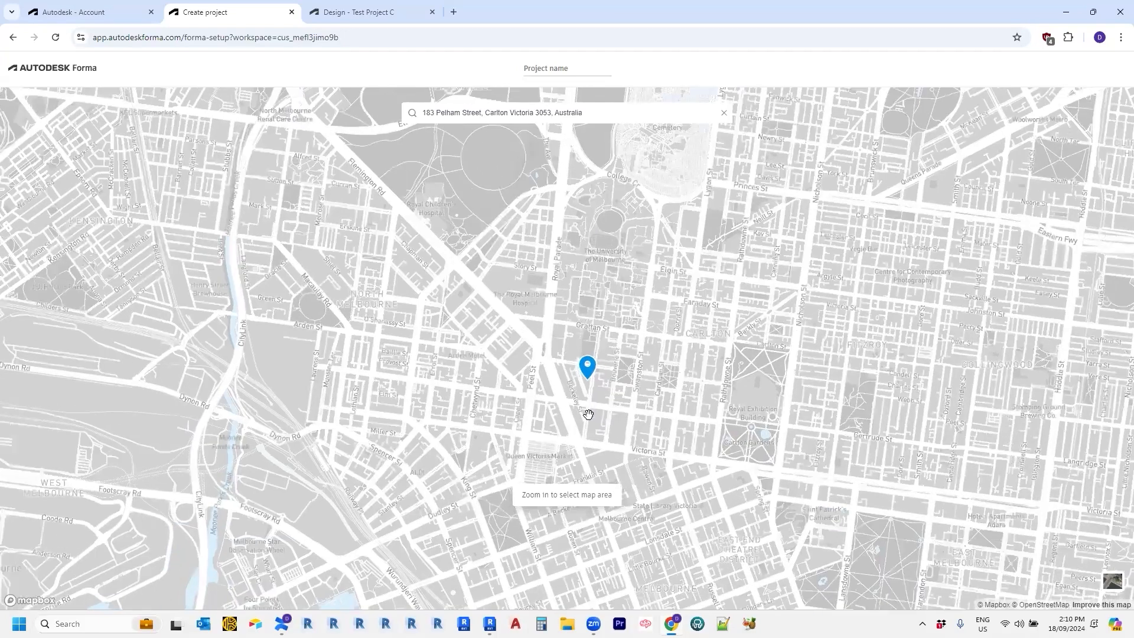
pyautogui.scroll(5, 588, 412)
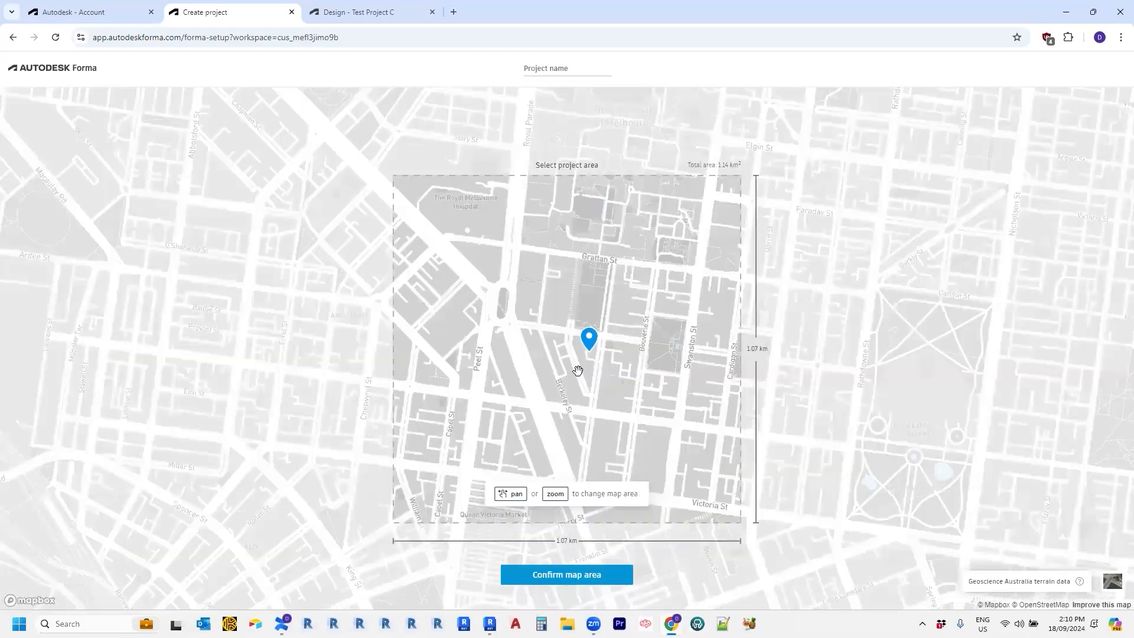
pyautogui.scroll(3, 574, 363)
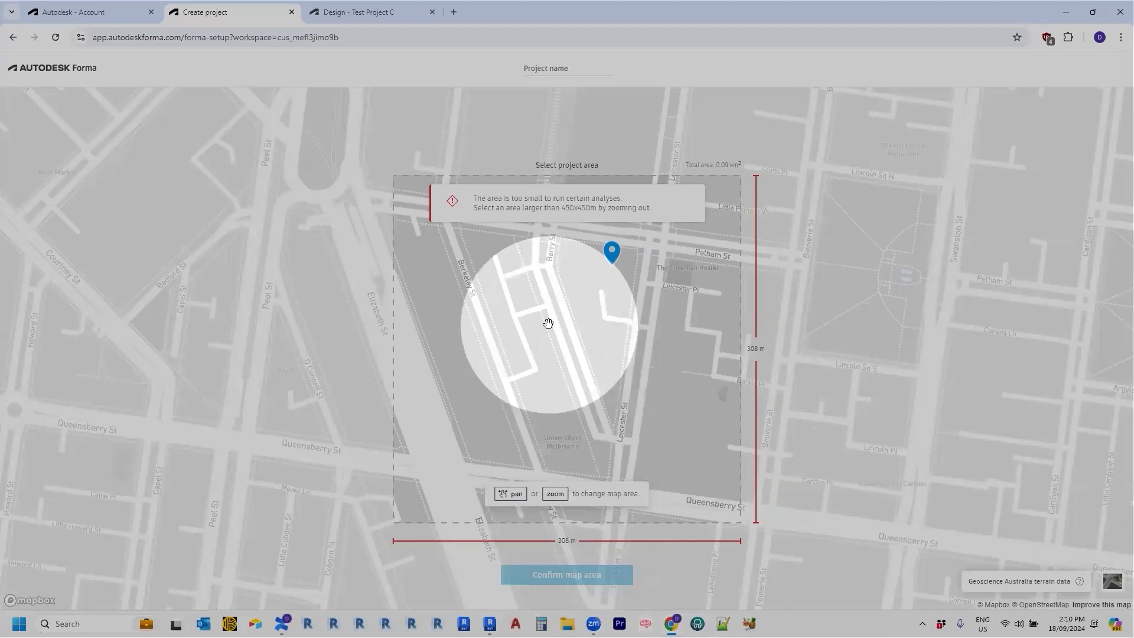
# Zoom out and recentre the map so the project area is about 713 m × 714 m around the pin.
pyautogui.scroll(-1, 549, 323)
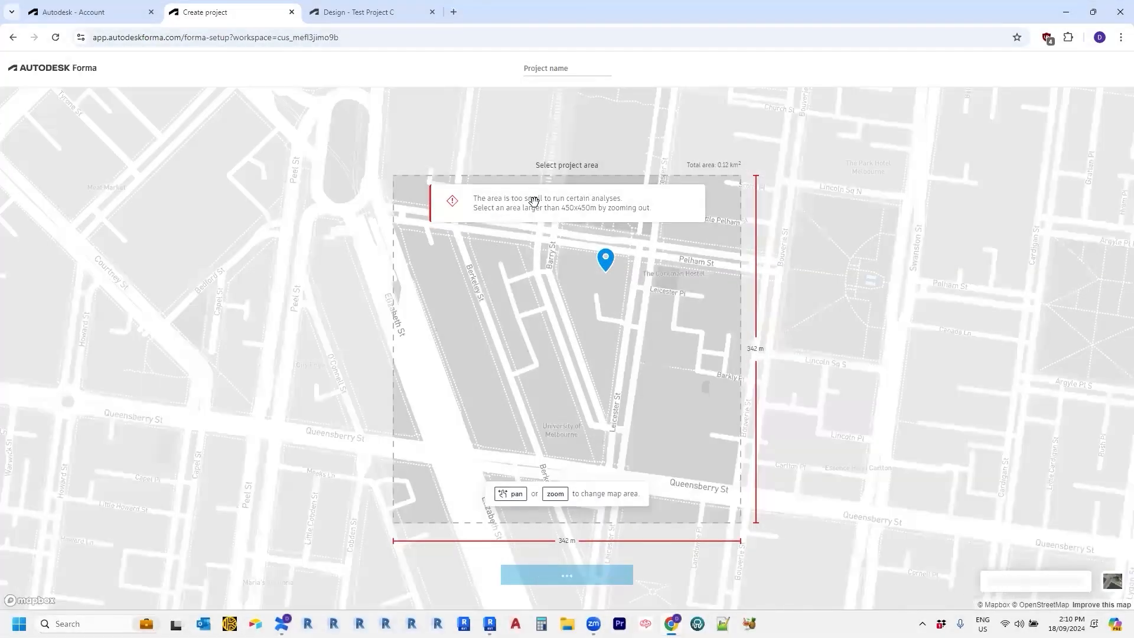
pyautogui.moveTo(607, 325); pyautogui.dragTo(581, 365)
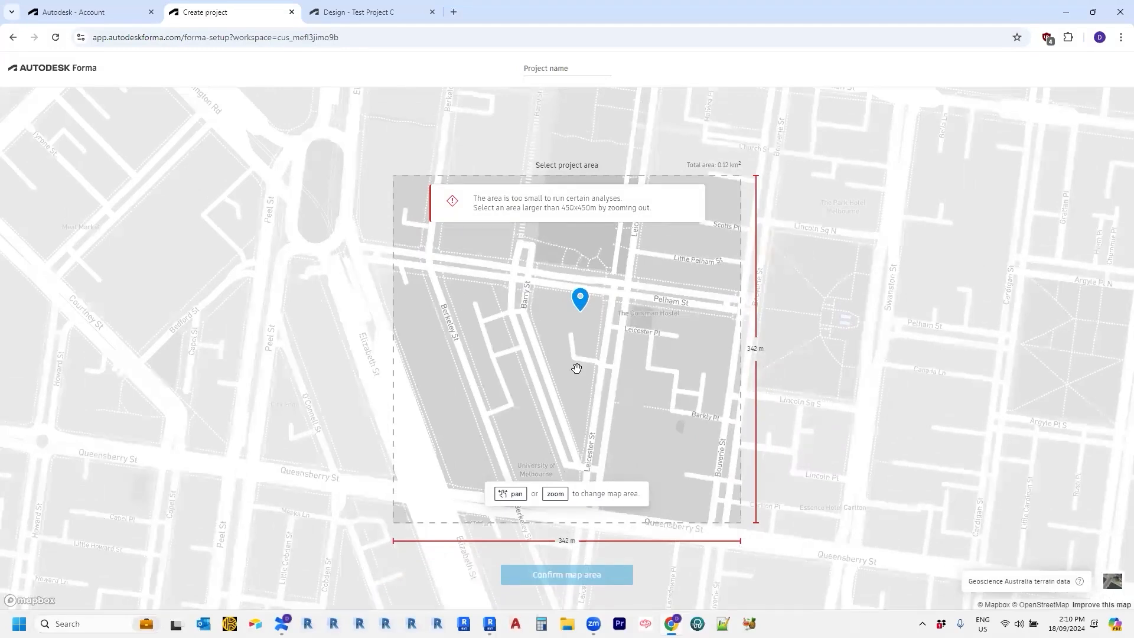
pyautogui.scroll(-3, 508, 331)
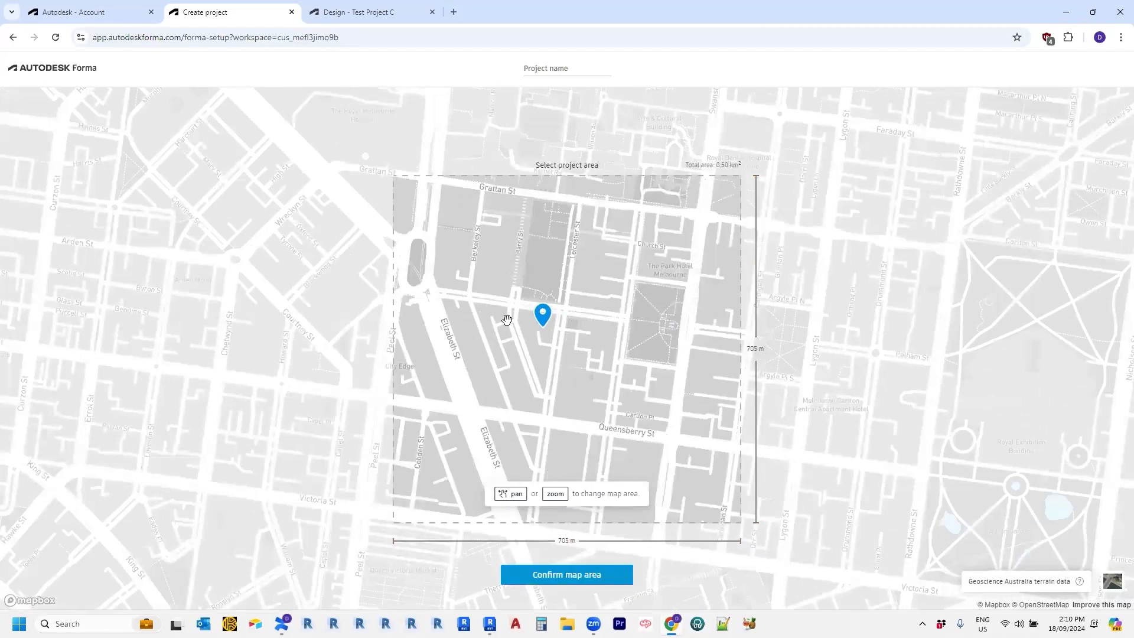
pyautogui.moveTo(511, 400); pyautogui.dragTo(539, 413)
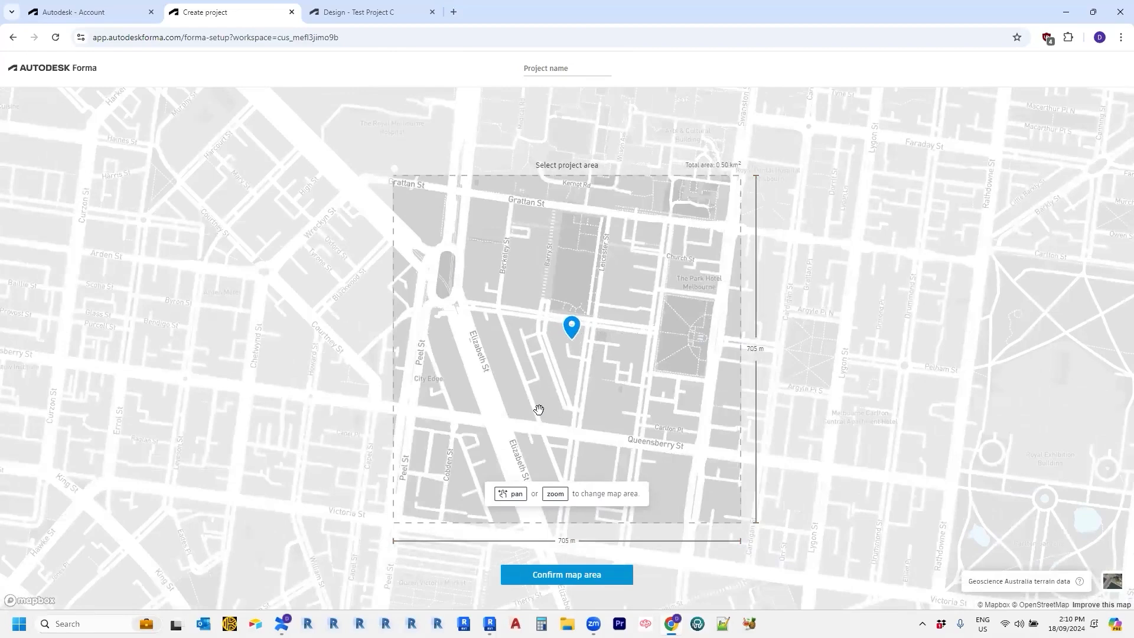
pyautogui.scroll(-5, 538, 409)
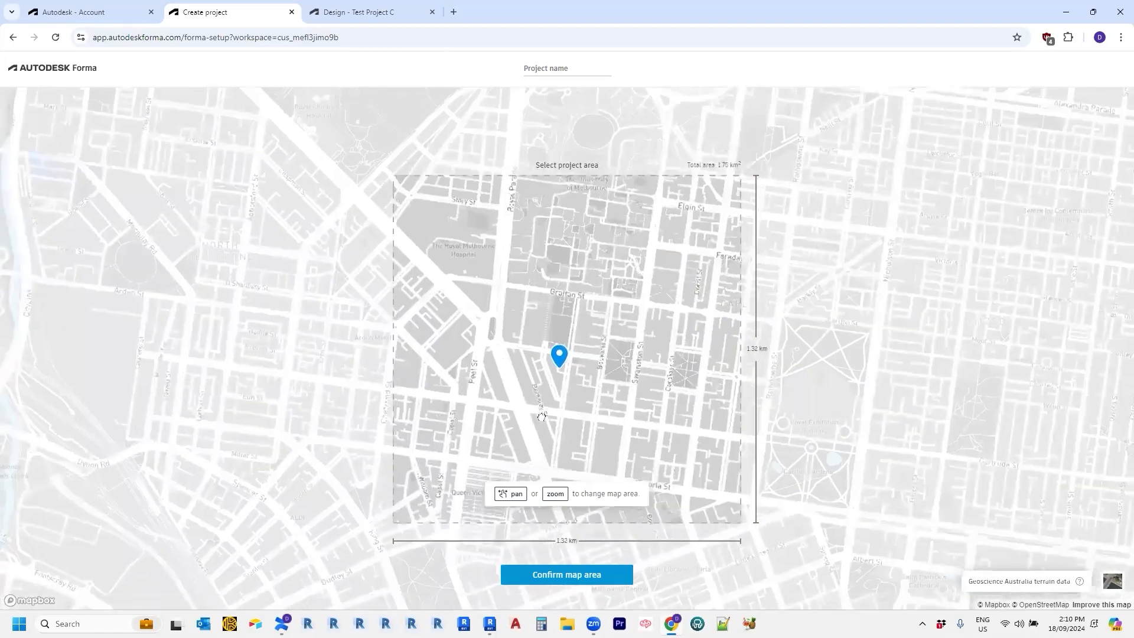
pyautogui.moveTo(542, 417); pyautogui.dragTo(560, 370)
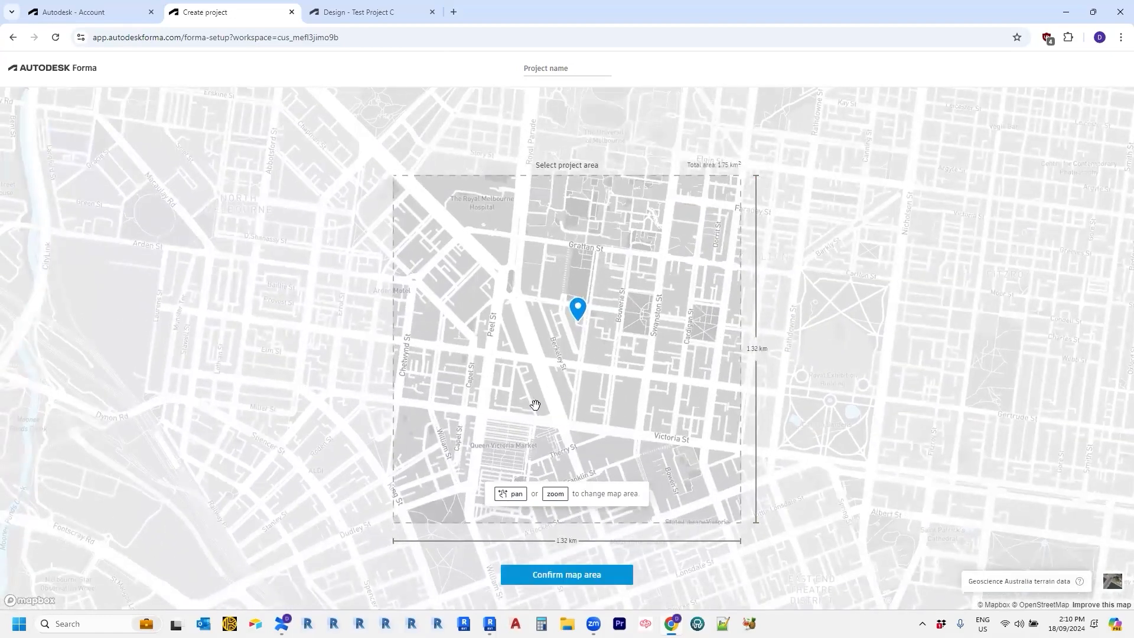
pyautogui.scroll(2, 572, 336)
pyautogui.moveTo(570, 352); pyautogui.dragTo(543, 396)
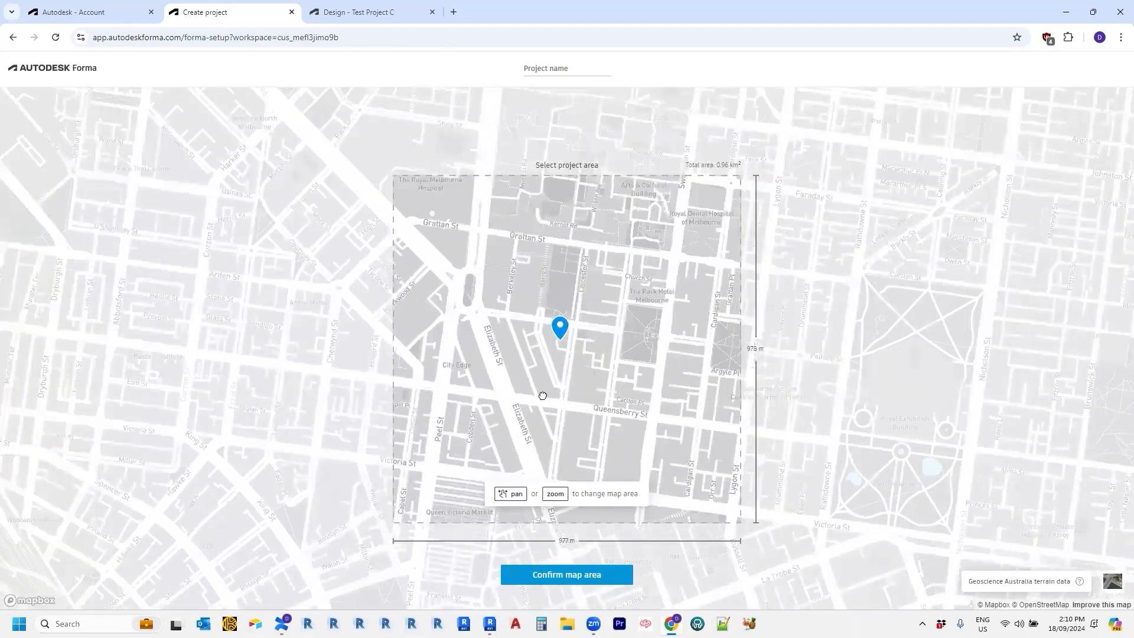
pyautogui.scroll(1, 520, 365)
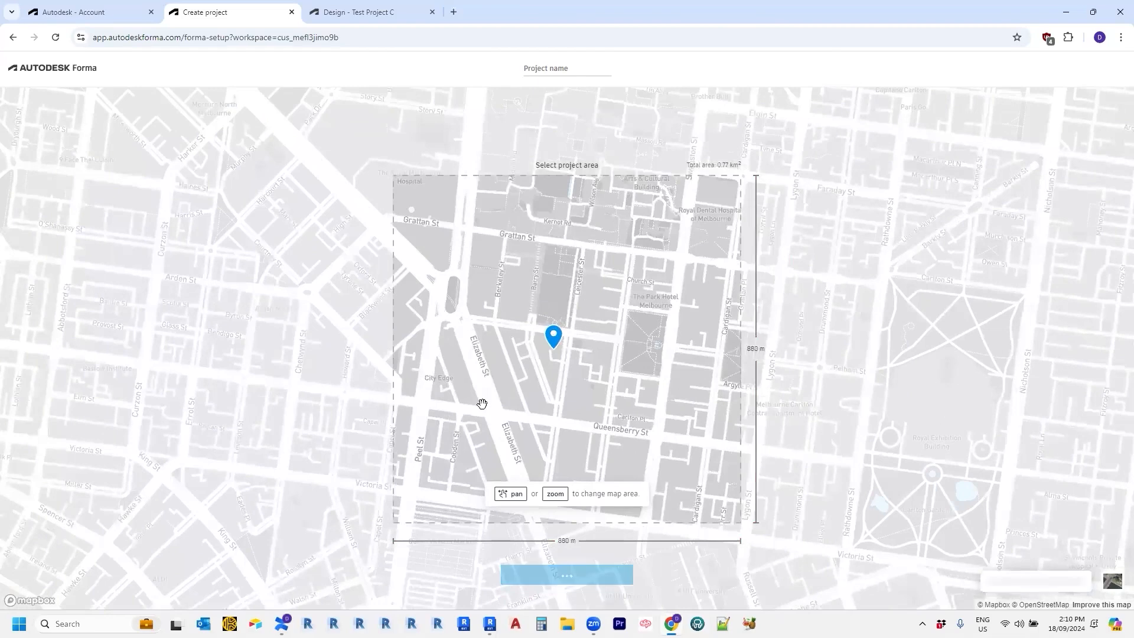
pyautogui.moveTo(498, 402); pyautogui.dragTo(515, 402)
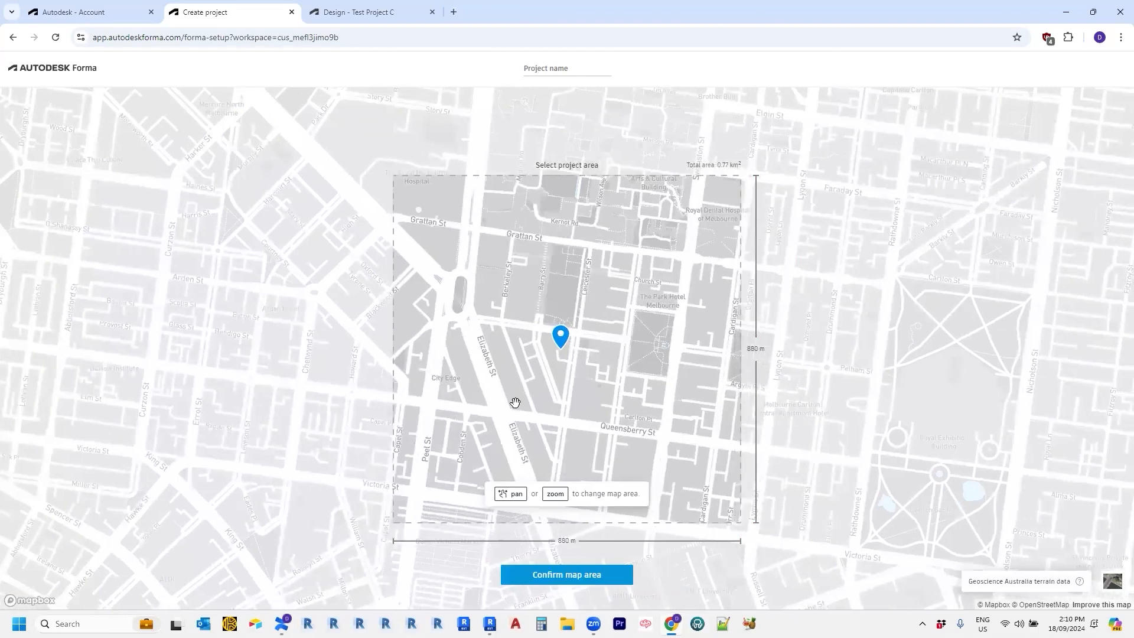
pyautogui.scroll(2, 520, 403)
pyautogui.moveTo(531, 404)
pyautogui.mouseDown()
pyautogui.moveTo(523, 426)
pyautogui.moveTo(525, 417)
pyautogui.mouseUp()
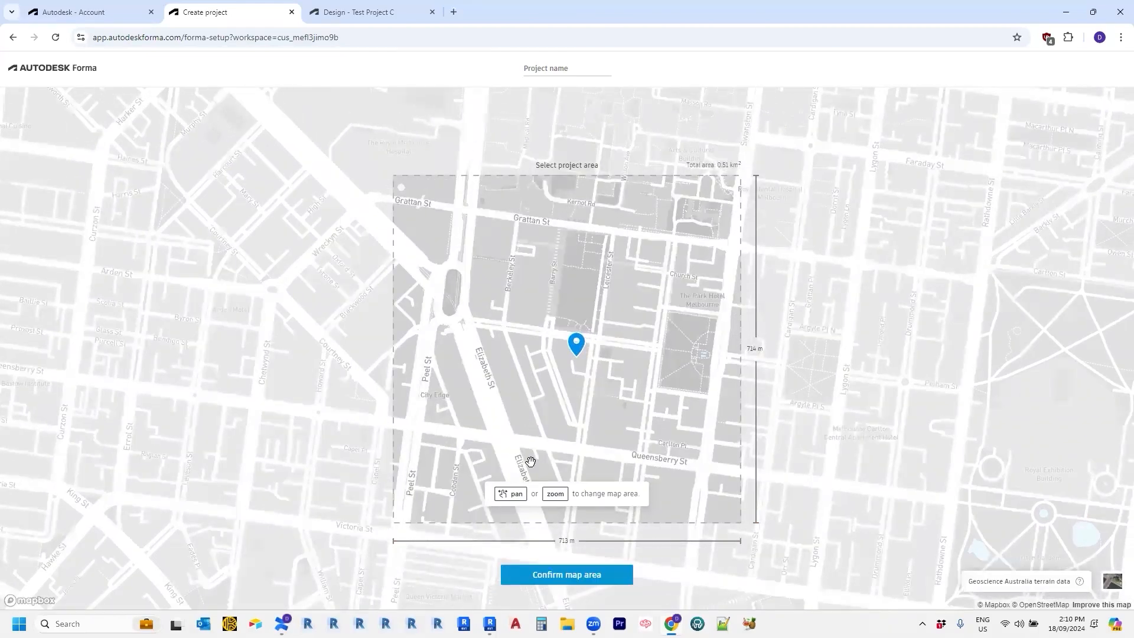
# Confirm the map area to create the project with Geoscience Australia 5 m terrain added.
pyautogui.click(575, 581)
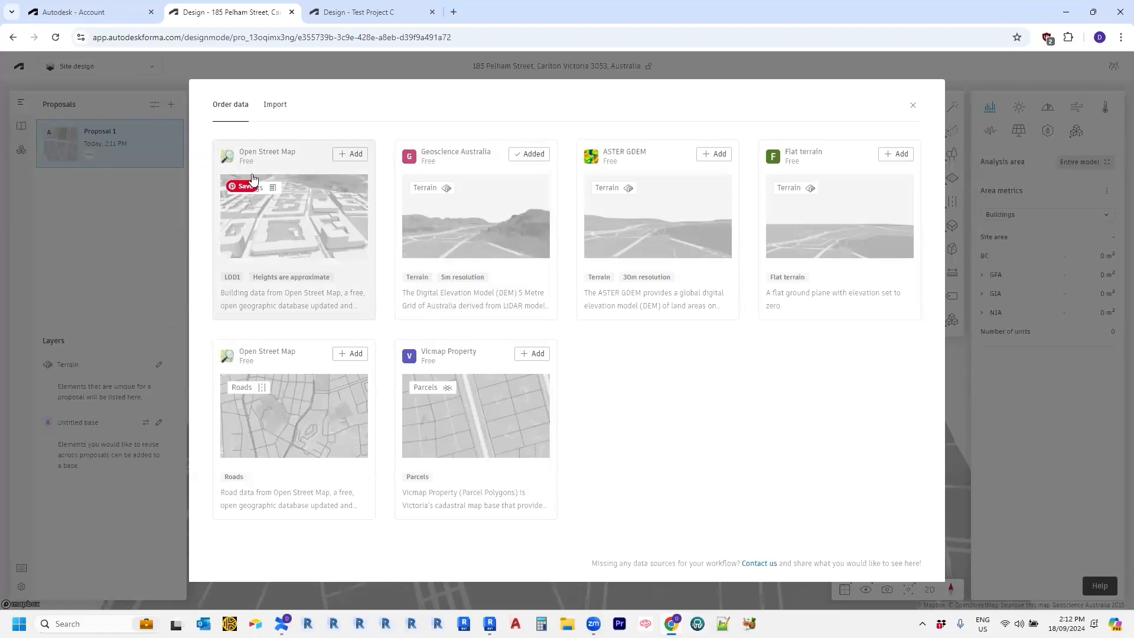
# Order Open Street Map building data for the 0.50 km² area and return to the data list.
pyautogui.click(304, 238)
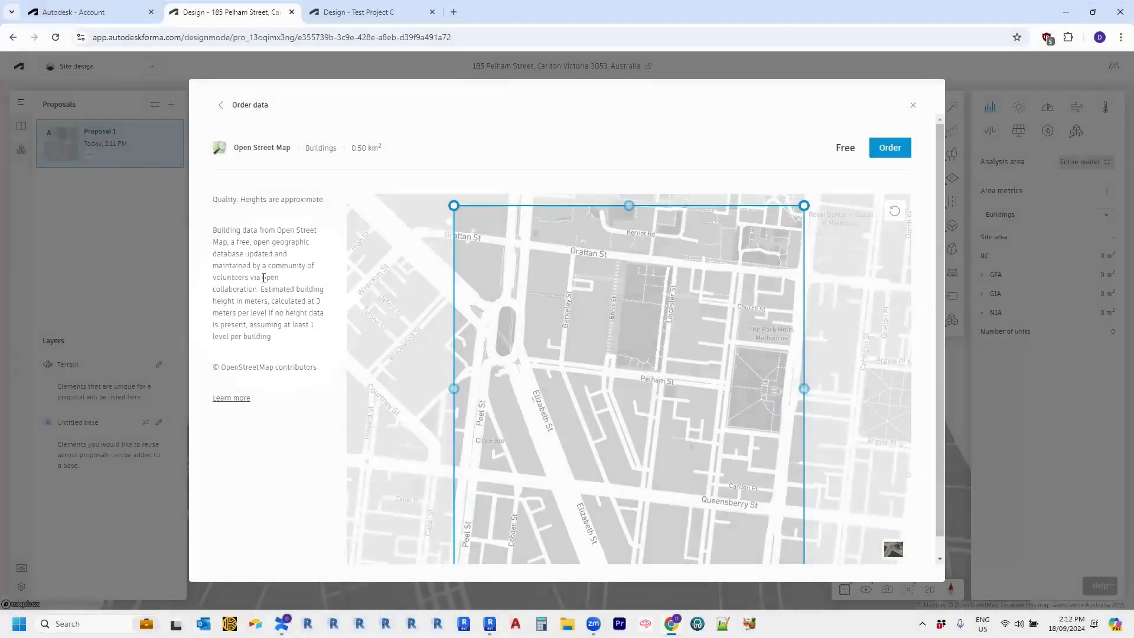
pyautogui.click(221, 105)
pyautogui.click(352, 155)
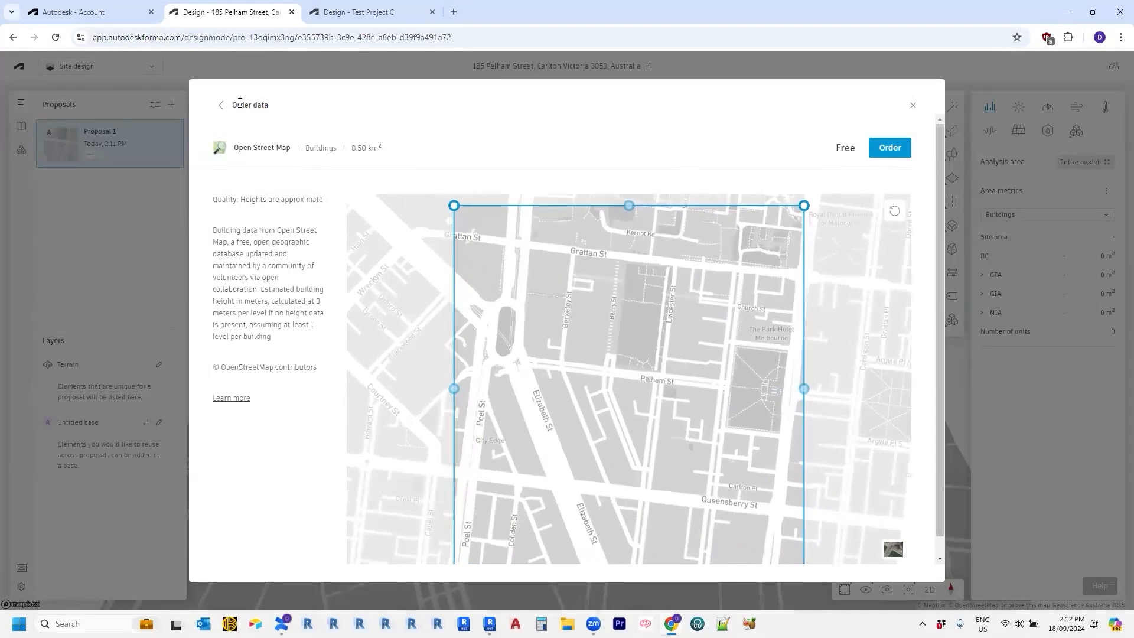
pyautogui.click(897, 149)
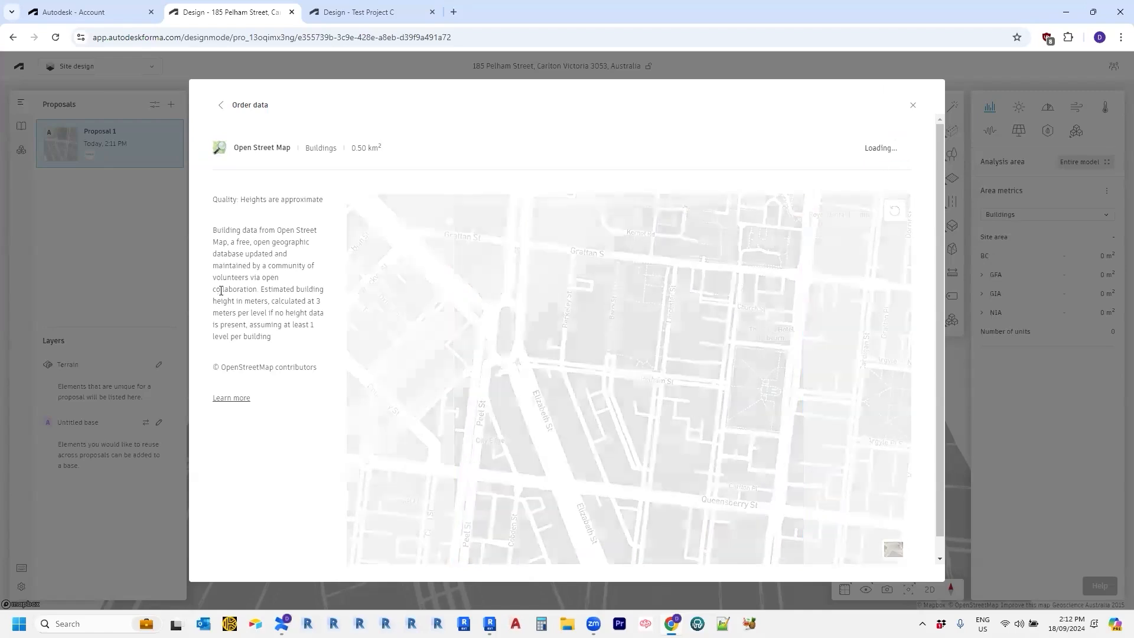
pyautogui.click(219, 106)
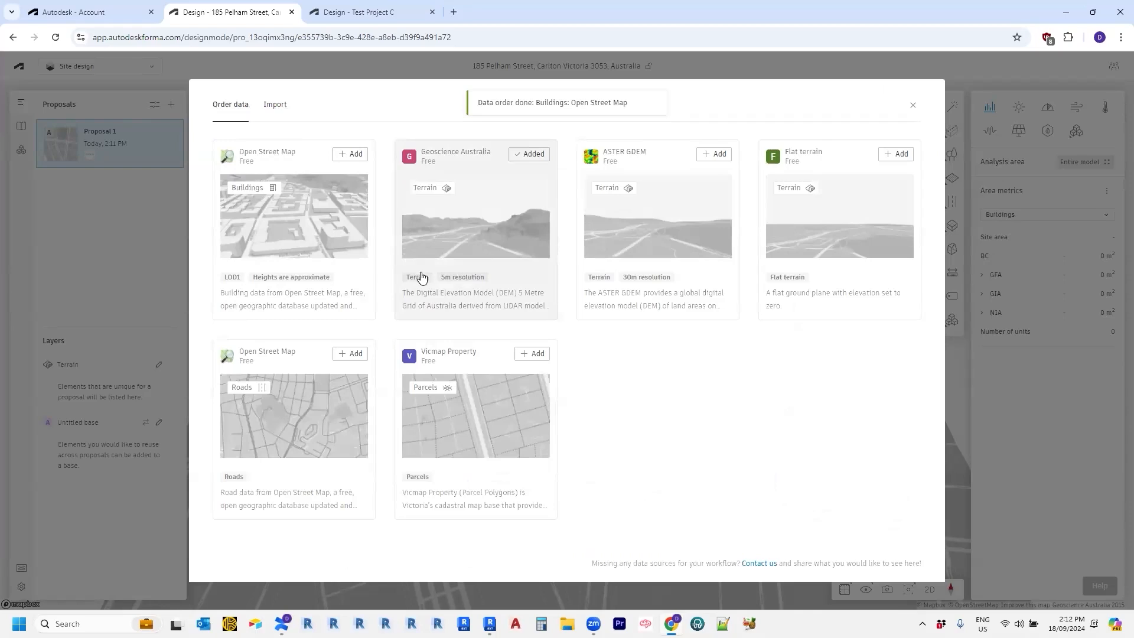
# Order Geoscience Australia terrain and Open Street Map roads for the 0.50 km² site area.
pyautogui.click(514, 264)
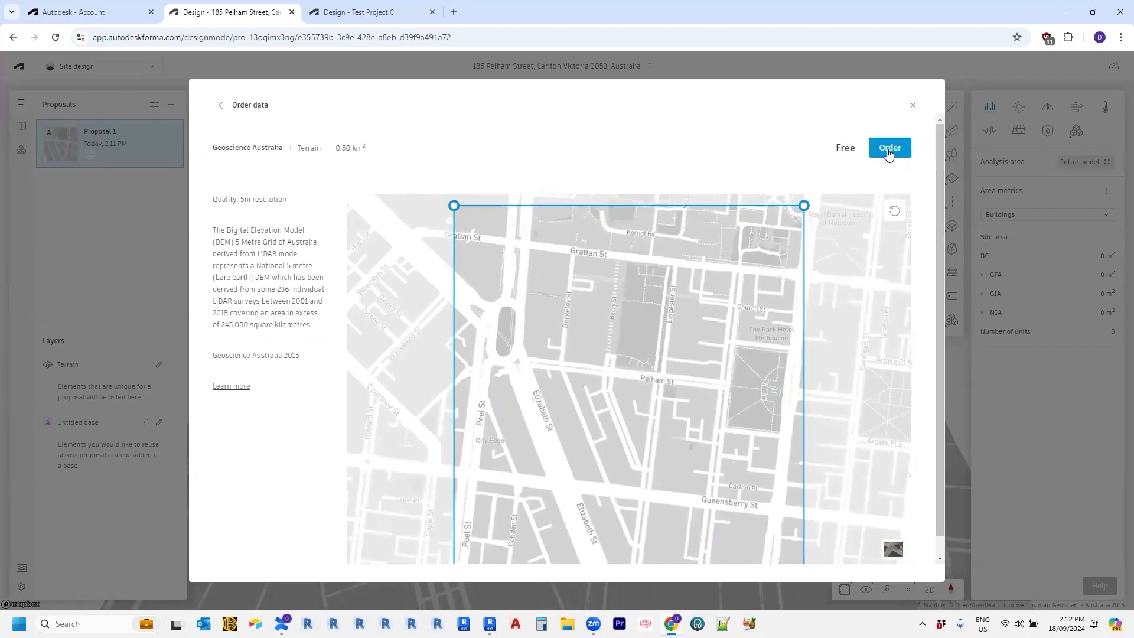
pyautogui.click(890, 149)
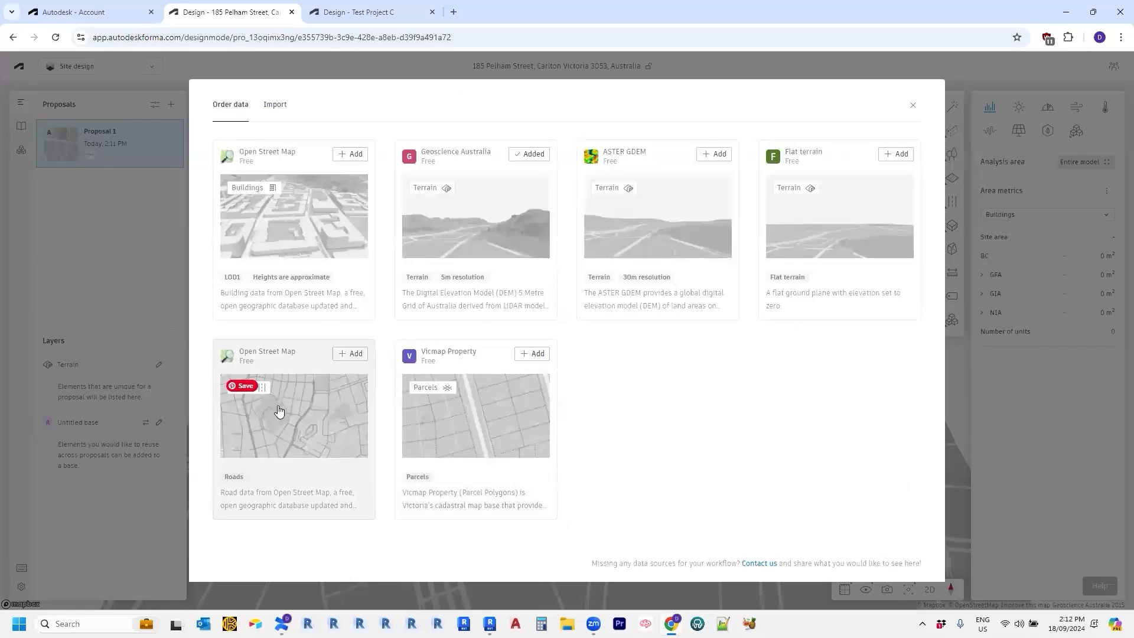
pyautogui.click(345, 355)
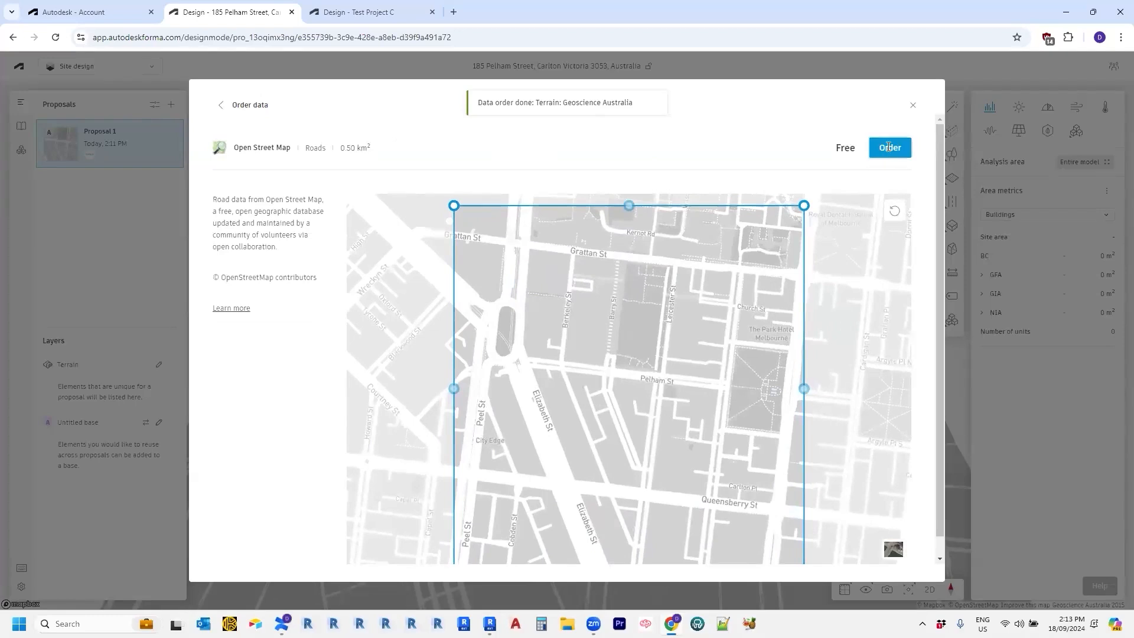
pyautogui.click(889, 147)
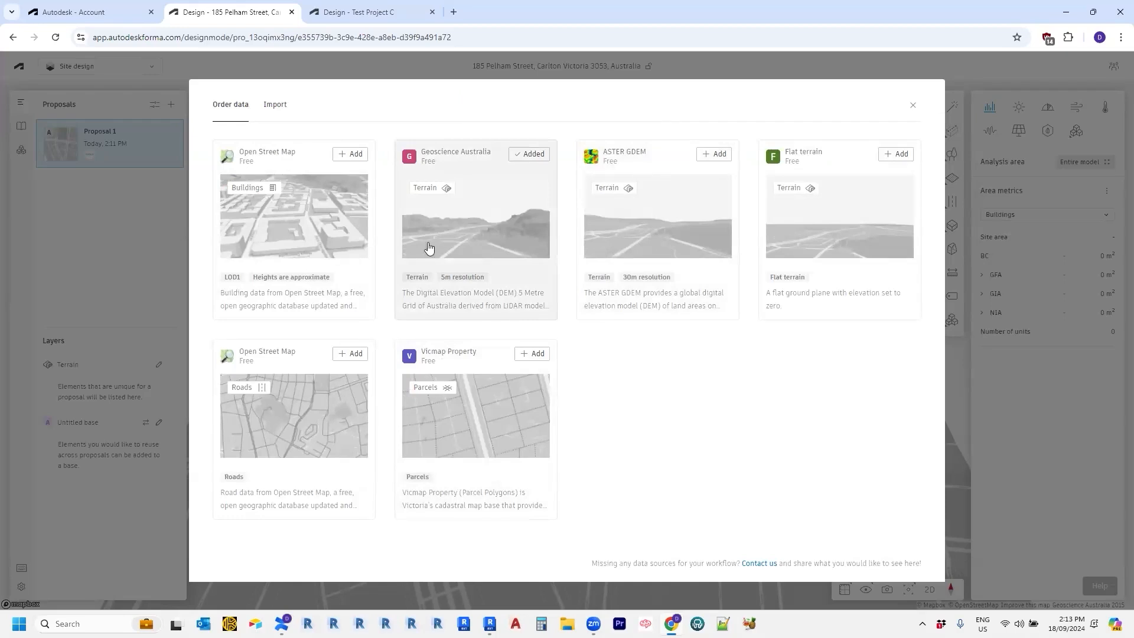
# Check the Import tab, return to Order data, and close the data catalogue.
pyautogui.click(283, 109)
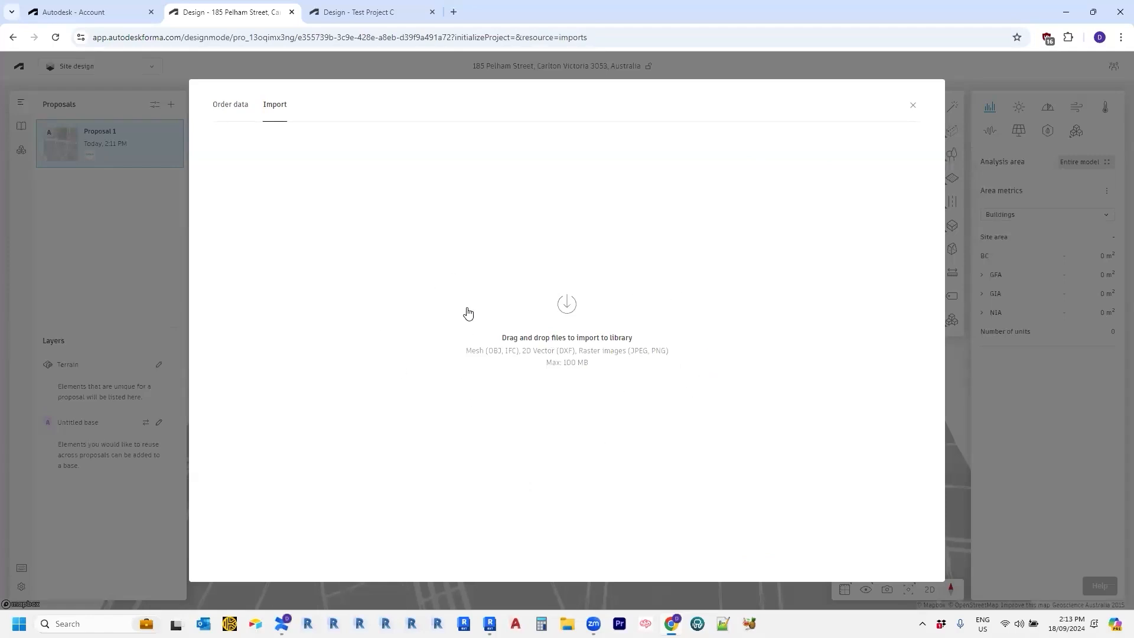
pyautogui.click(238, 113)
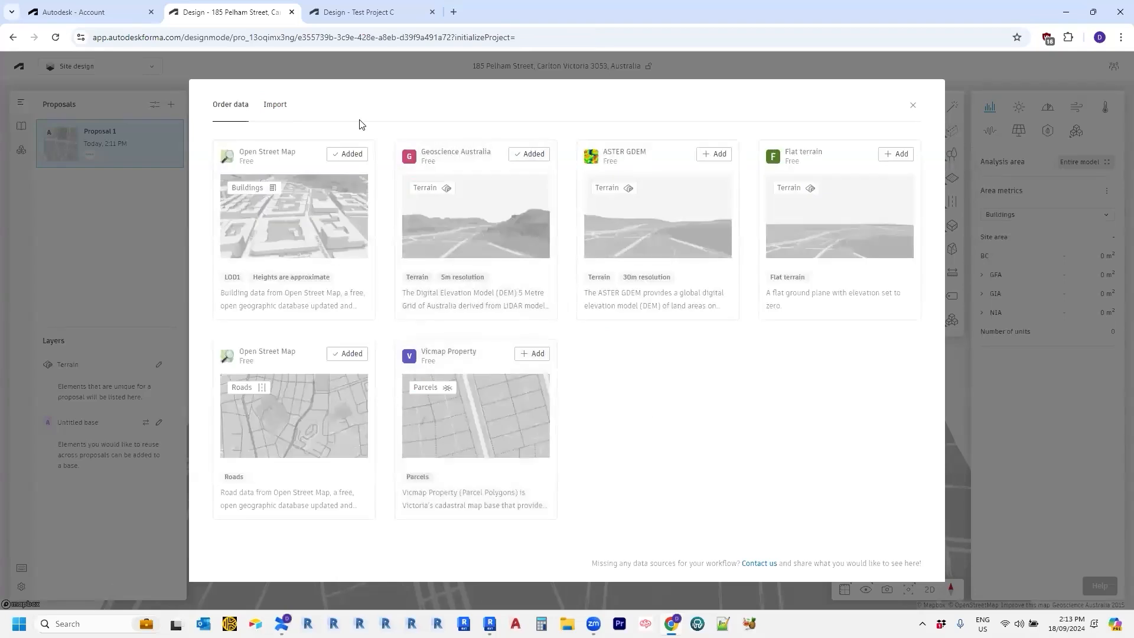
pyautogui.click(915, 109)
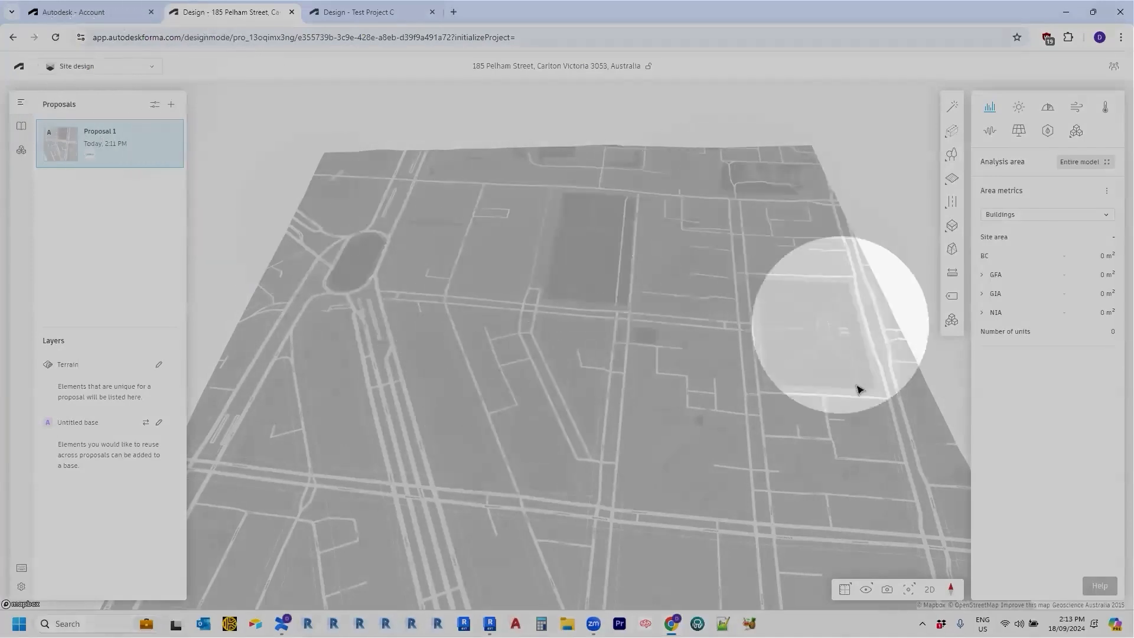
# Zoom and pan the site map to view Proposal 1 on the terrain and road network.
pyautogui.scroll(-1, 609, 502)
pyautogui.moveTo(618, 489); pyautogui.dragTo(615, 450, button='middle')
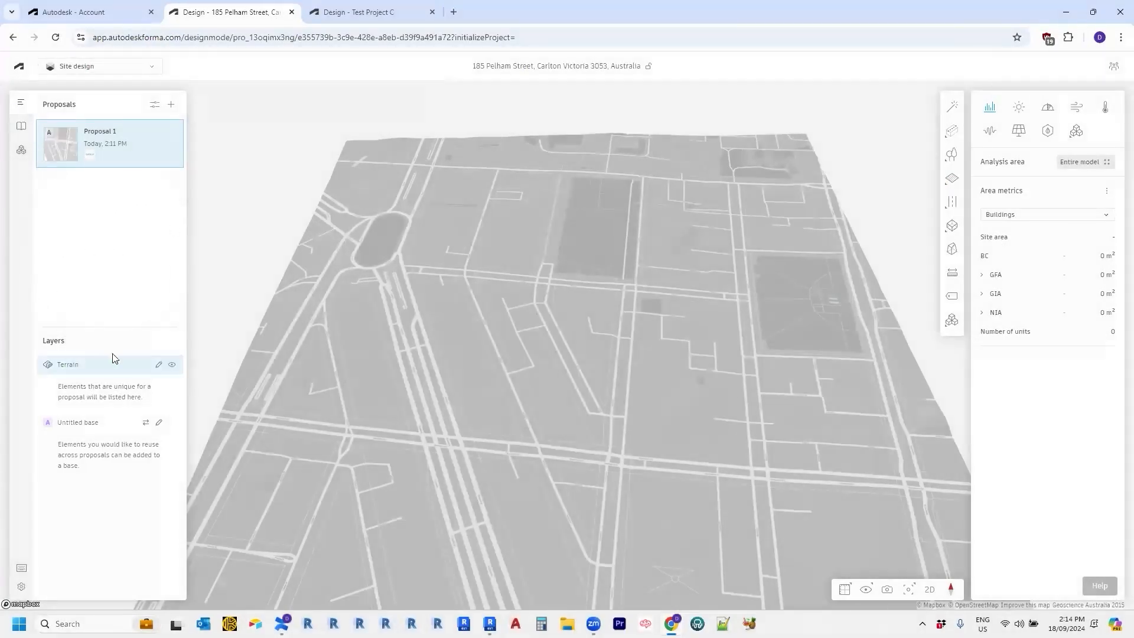
# Load the library's Buildings (OpenStreetMap) dataset, staging all 424 geometries on the site.
pyautogui.click(23, 129)
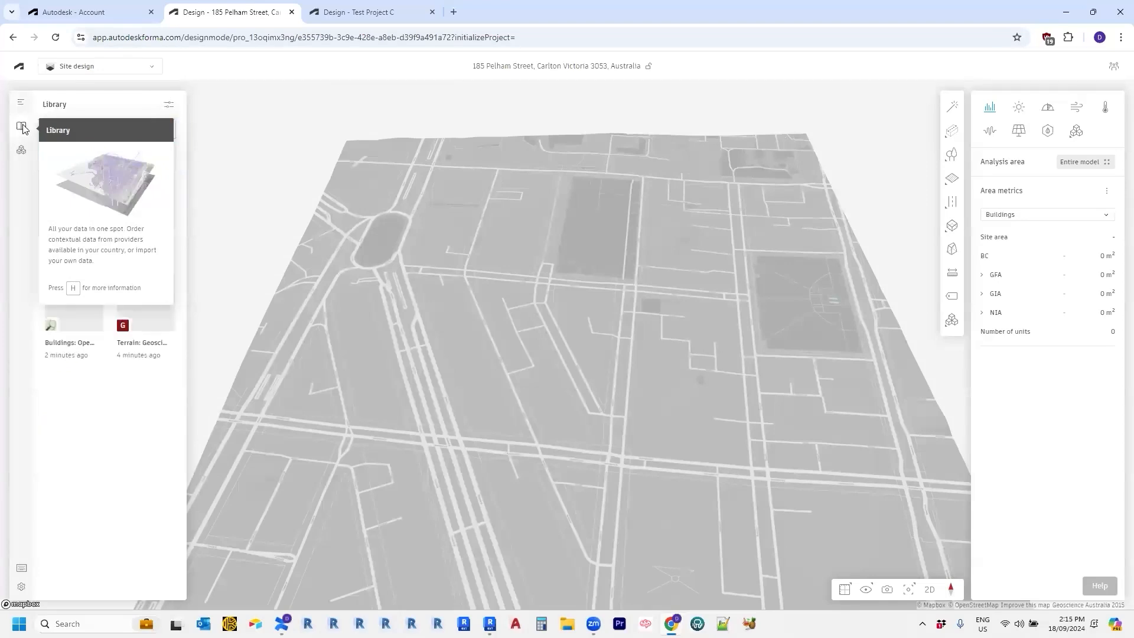
pyautogui.moveTo(93, 219)
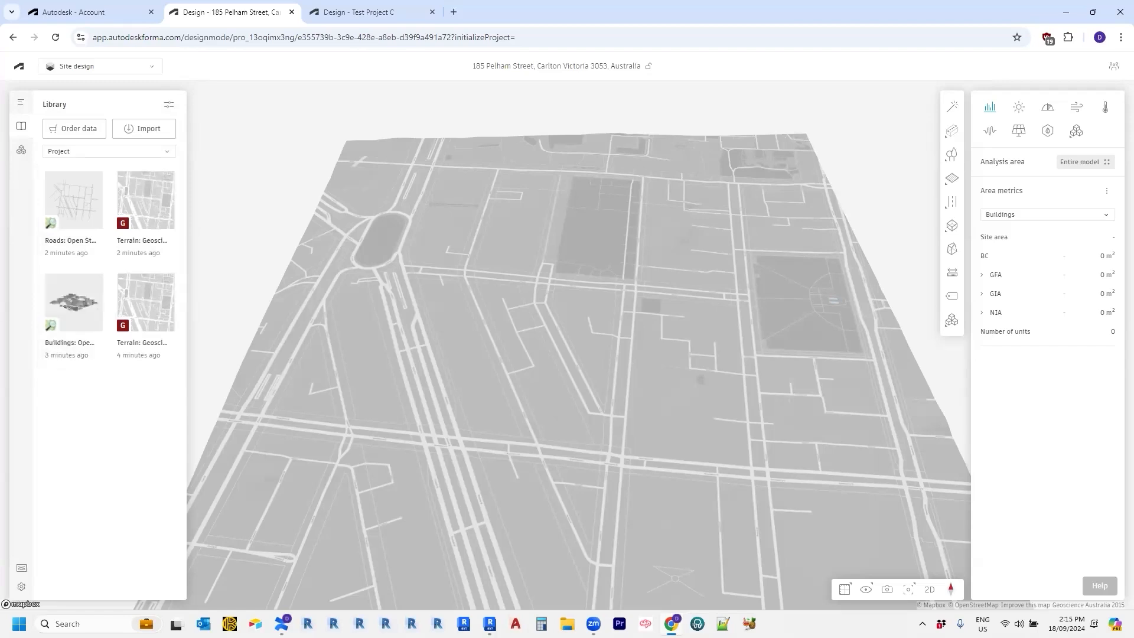
pyautogui.click(89, 315)
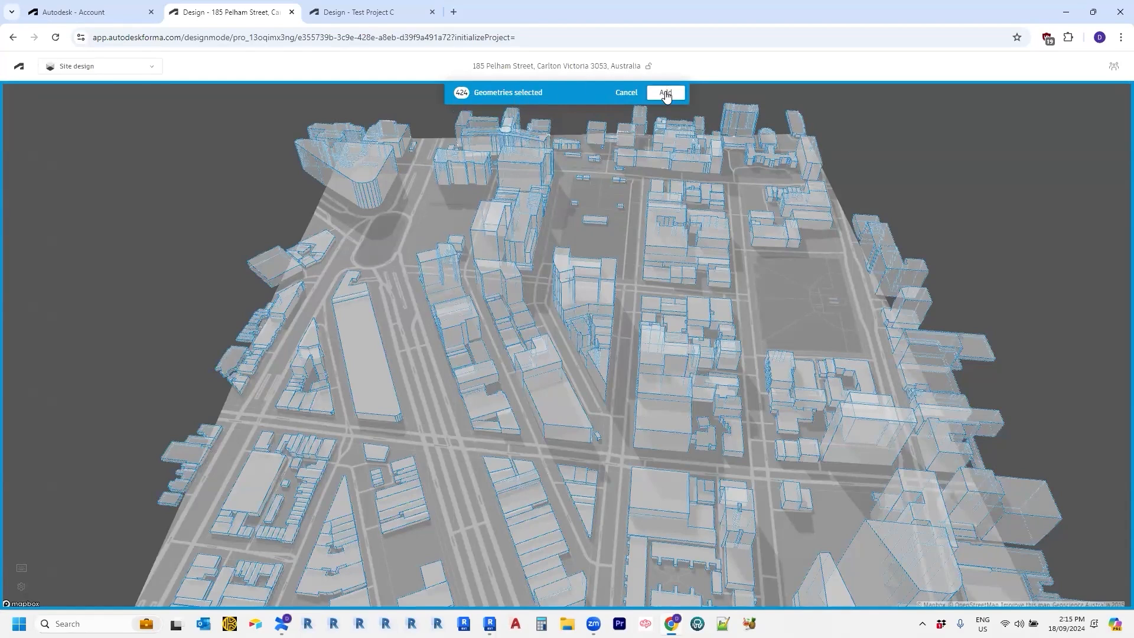
# Clear the building selection and reframe the city model in a zoomed-out, top-down view.
pyautogui.click(775, 305)
pyautogui.scroll(-3, 775, 305)
pyautogui.moveTo(773, 305); pyautogui.dragTo(718, 297, button='middle')
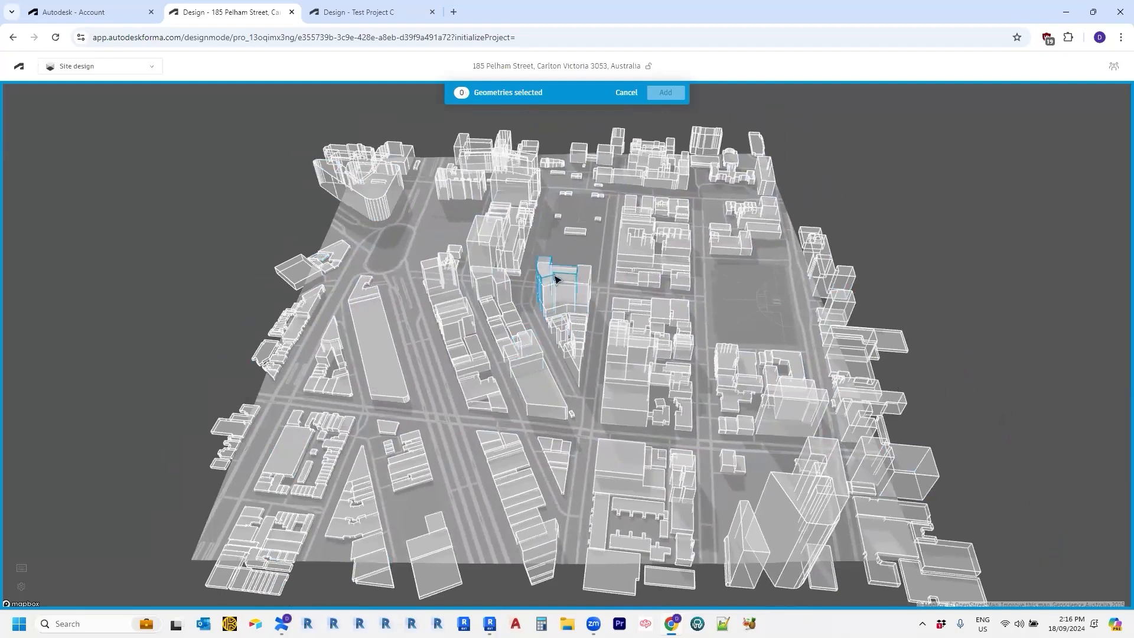
pyautogui.moveTo(555, 278); pyautogui.dragTo(608, 282, button='right')
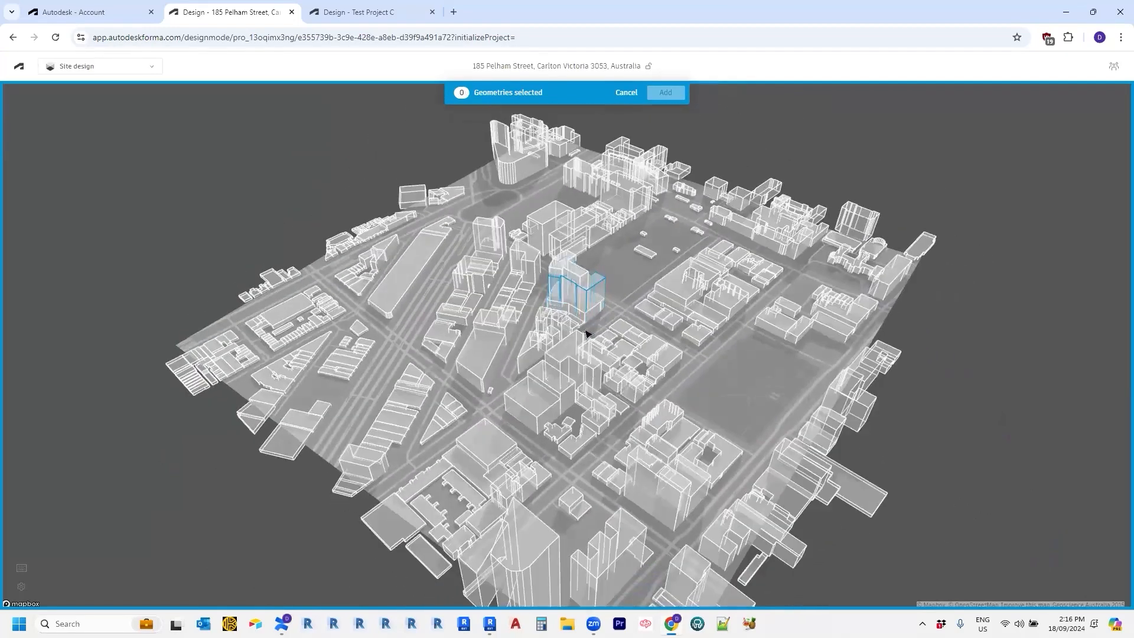
pyautogui.scroll(-1, 609, 429)
pyautogui.scroll(-1, 609, 429)
pyautogui.scroll(-2, 891, 486)
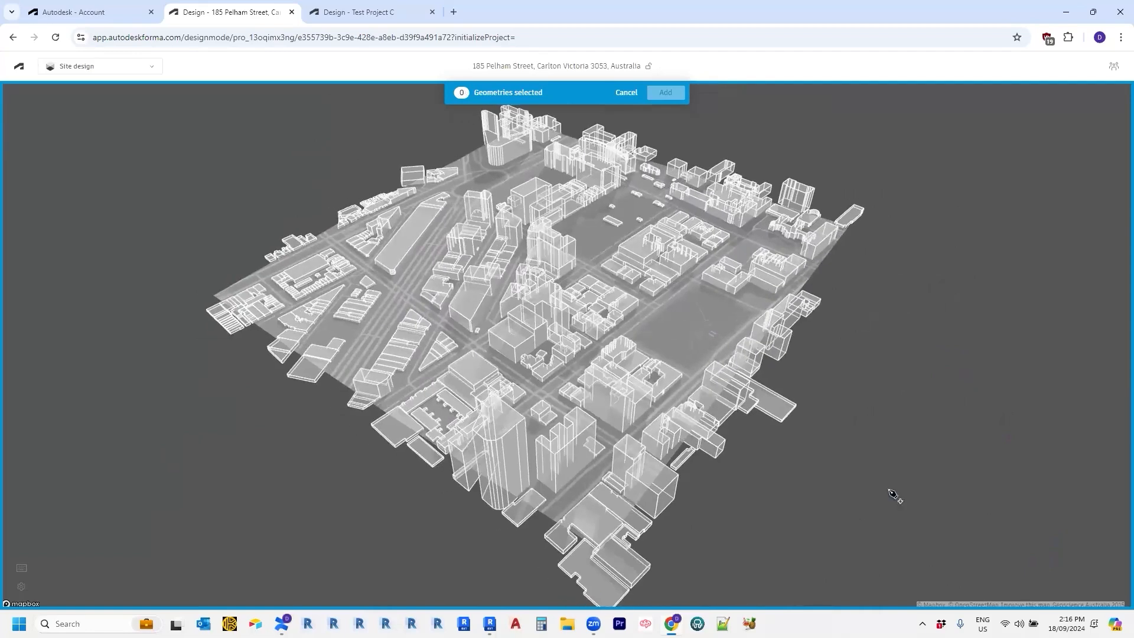
pyautogui.scroll(-1, 851, 525)
pyautogui.scroll(-2, 857, 524)
pyautogui.scroll(-1, 762, 541)
pyautogui.moveTo(771, 538); pyautogui.dragTo(732, 532, button='middle')
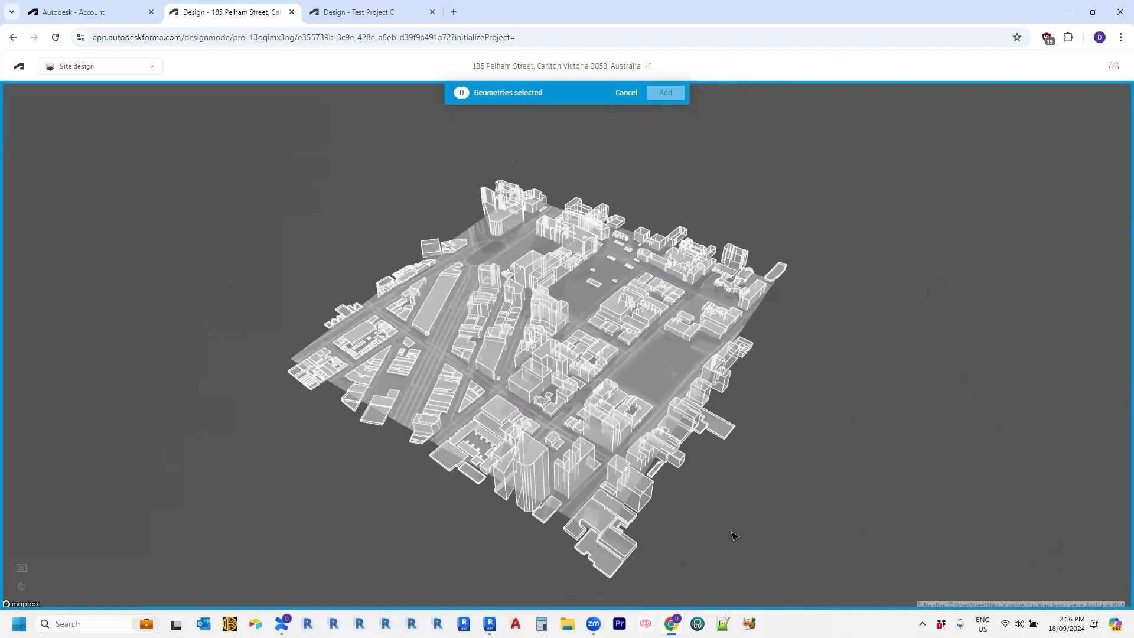
# Box-select all buildings, then try picking individual blocks near the corner.
pyautogui.moveTo(880, 595); pyautogui.dragTo(297, 155)
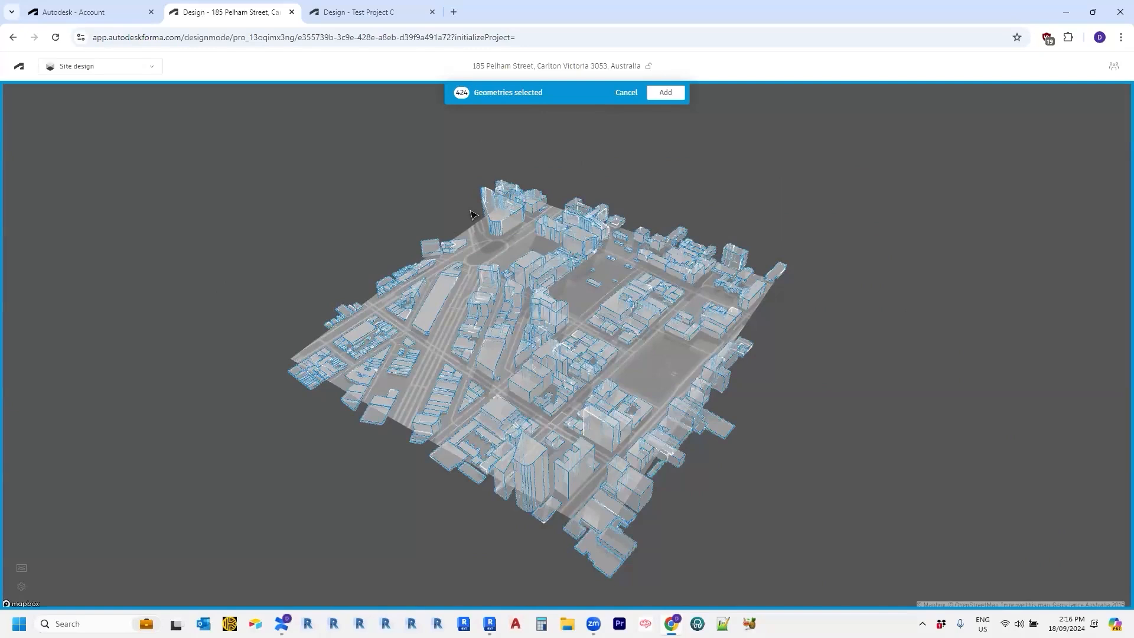
pyautogui.click(509, 222)
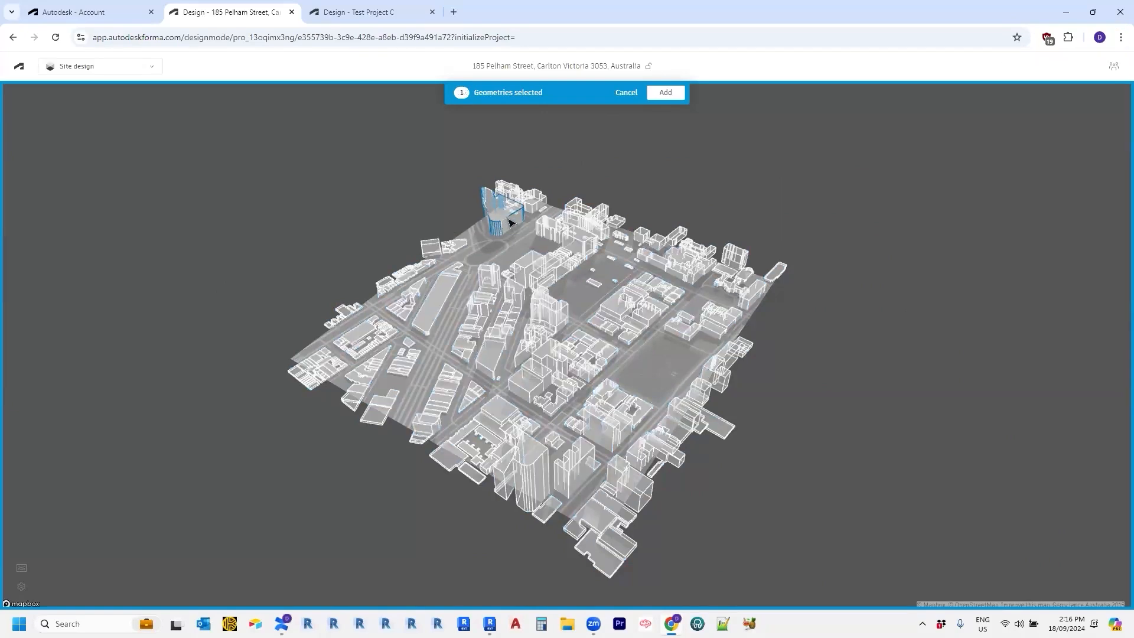
pyautogui.click(544, 223)
pyautogui.click(579, 243)
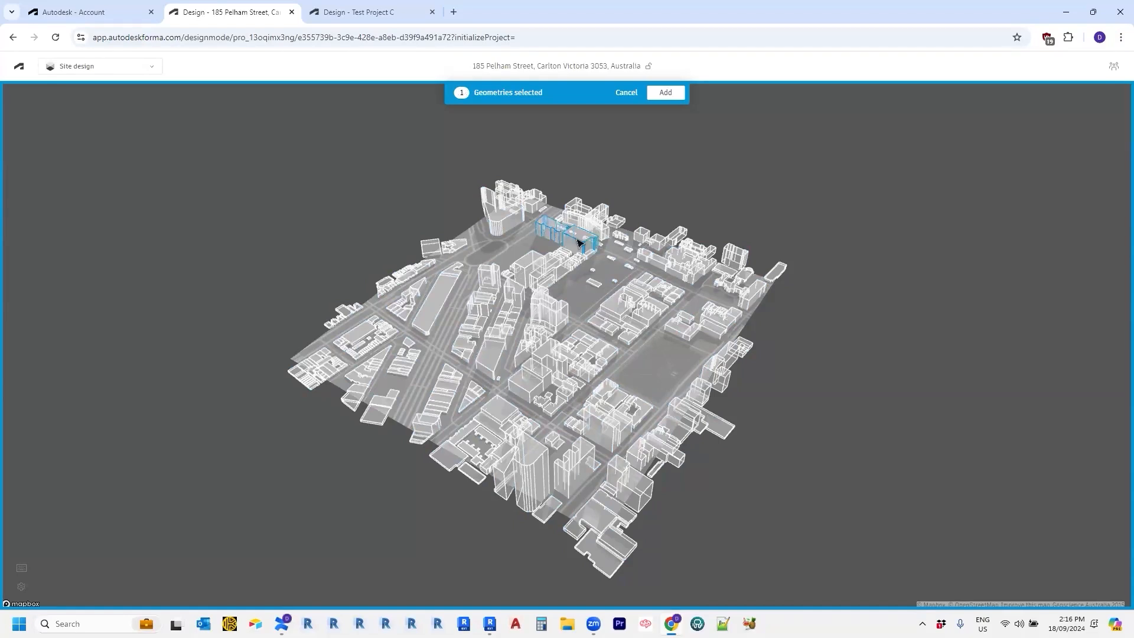
pyautogui.click(530, 273)
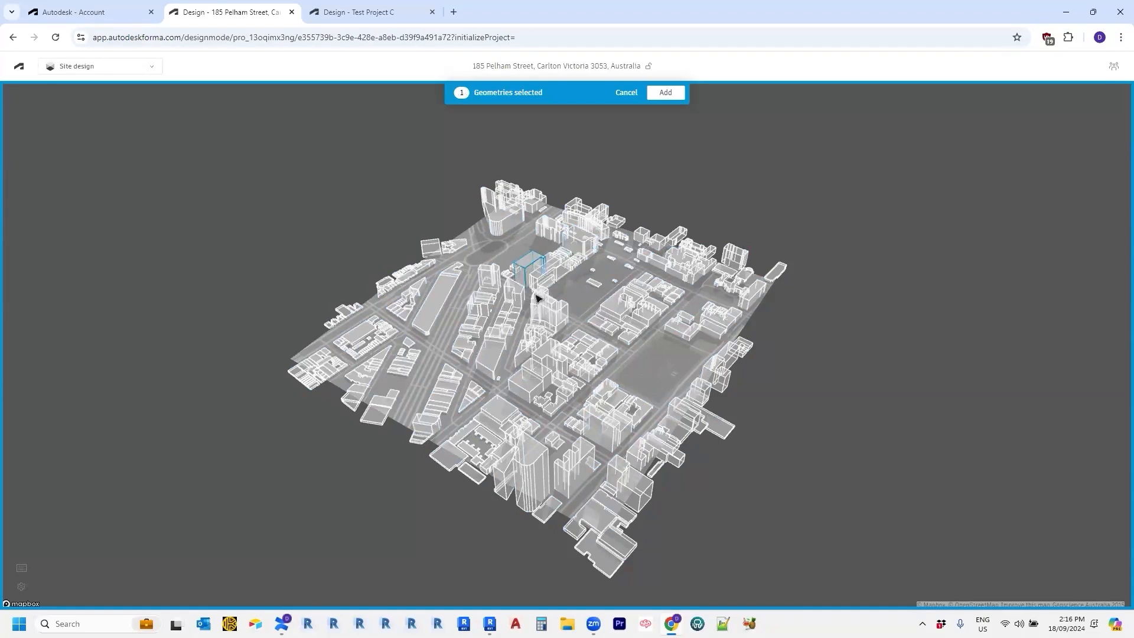
# Box-select every building again and exclude four, leaving 420 to add to the base layer.
pyautogui.moveTo(853, 559); pyautogui.dragTo(246, 168)
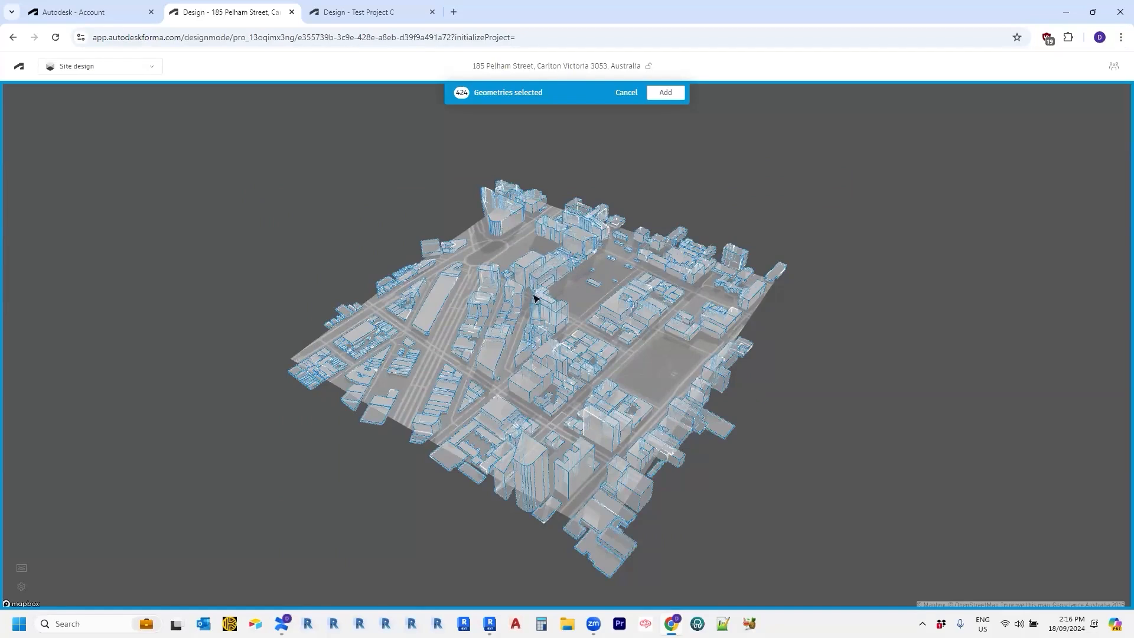
pyautogui.scroll(3, 545, 299)
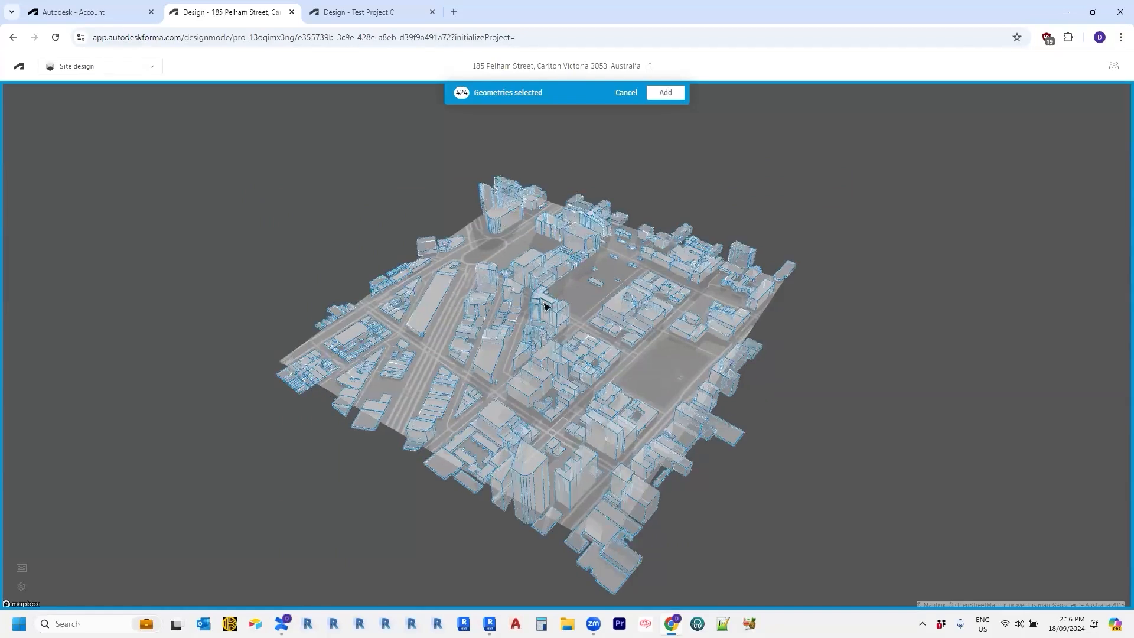
pyautogui.click(545, 303)
pyautogui.click(554, 318)
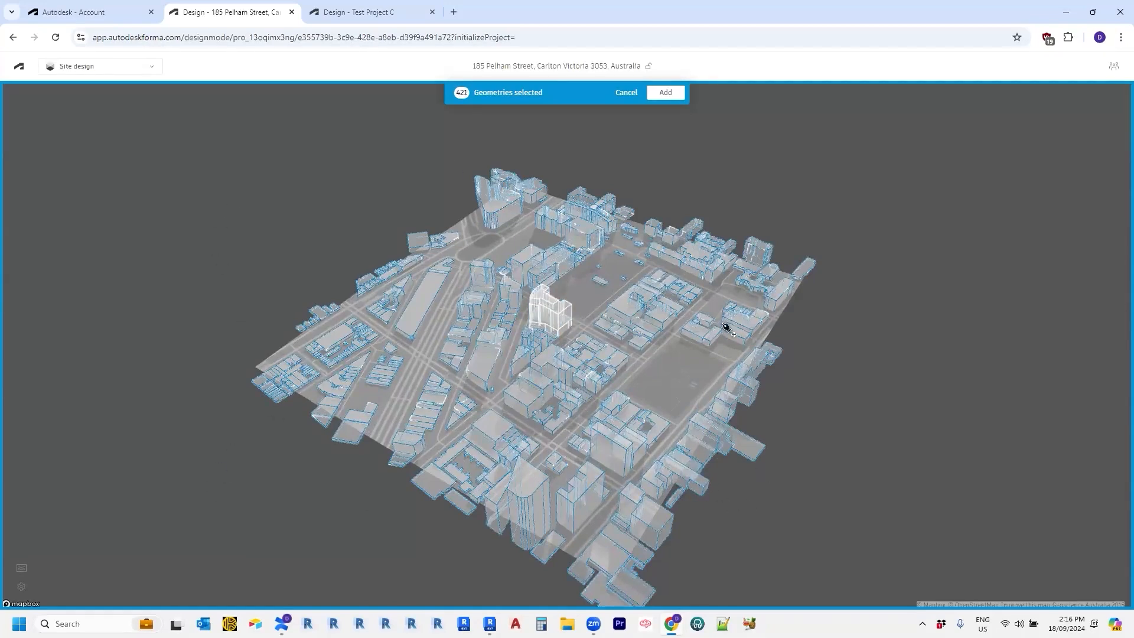
pyautogui.click(799, 276)
pyautogui.scroll(-1, 892, 441)
pyautogui.moveTo(892, 441); pyautogui.dragTo(824, 310, button='middle')
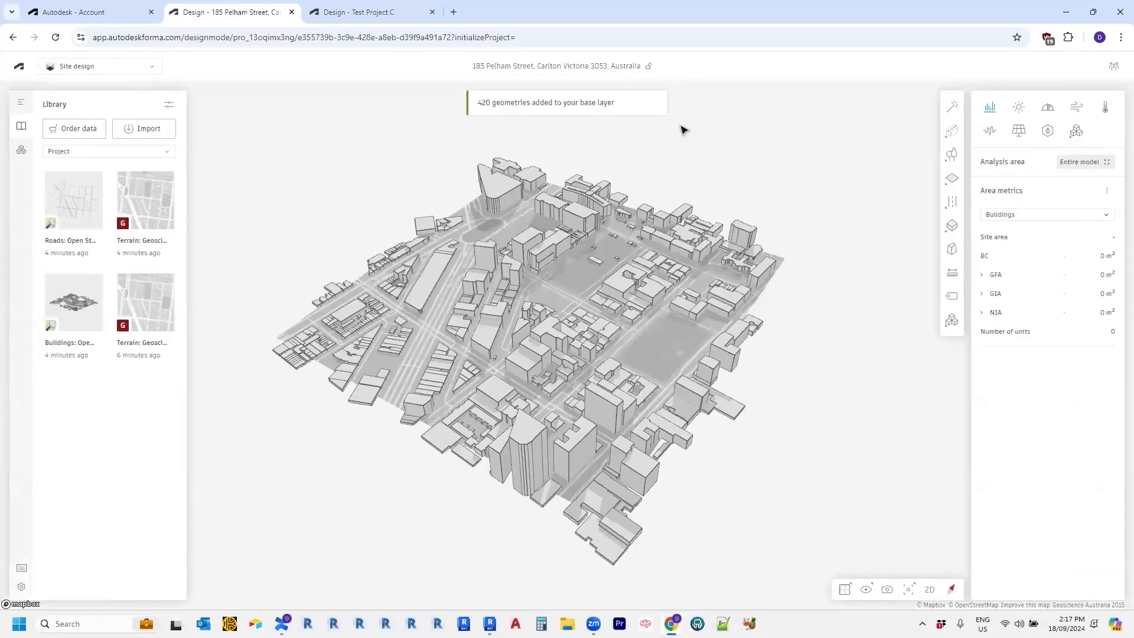
# Orbit the city to a top-down view, then return to the Proposals list showing the Buildings layer.
pyautogui.moveTo(796, 483); pyautogui.dragTo(413, 458)
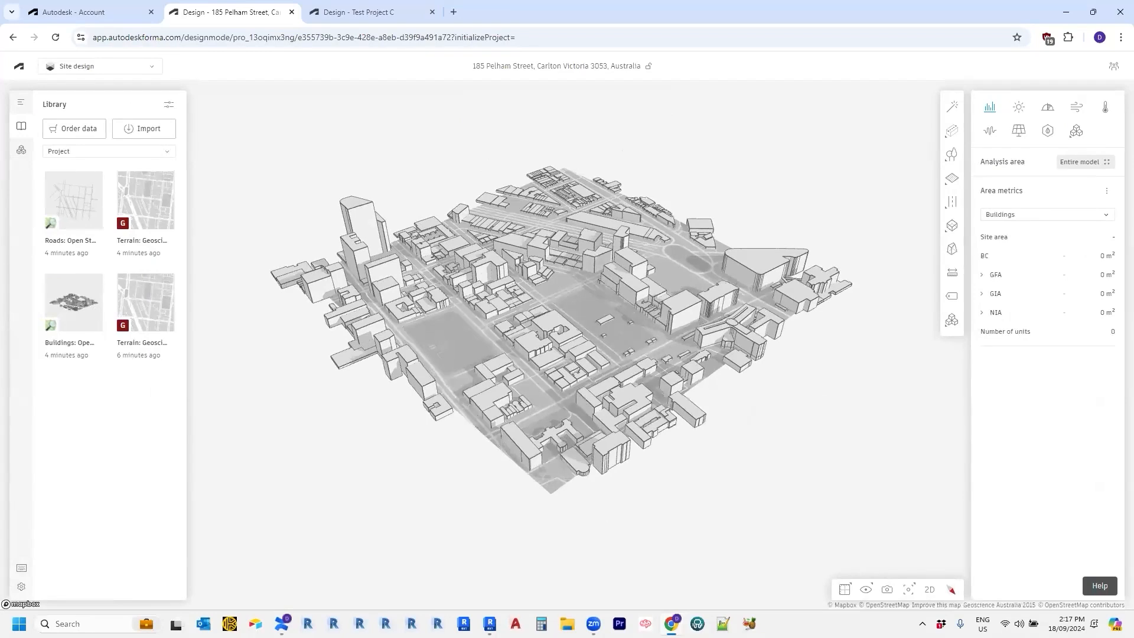
pyautogui.moveTo(301, 473); pyautogui.dragTo(355, 459)
pyautogui.moveTo(587, 479); pyautogui.dragTo(382, 443)
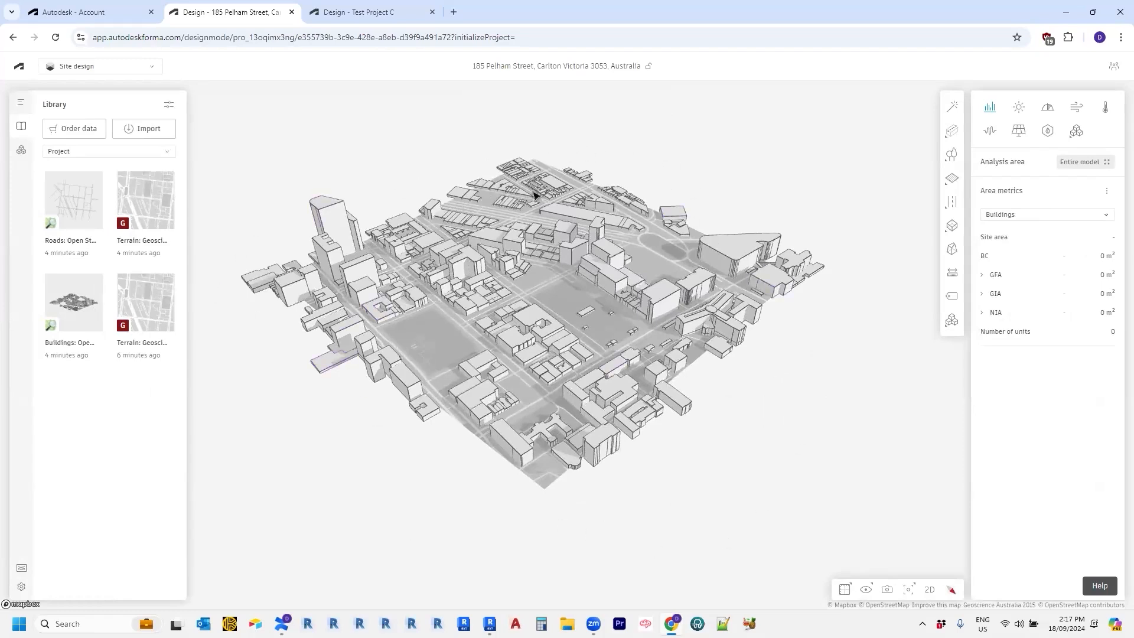
pyautogui.click(20, 110)
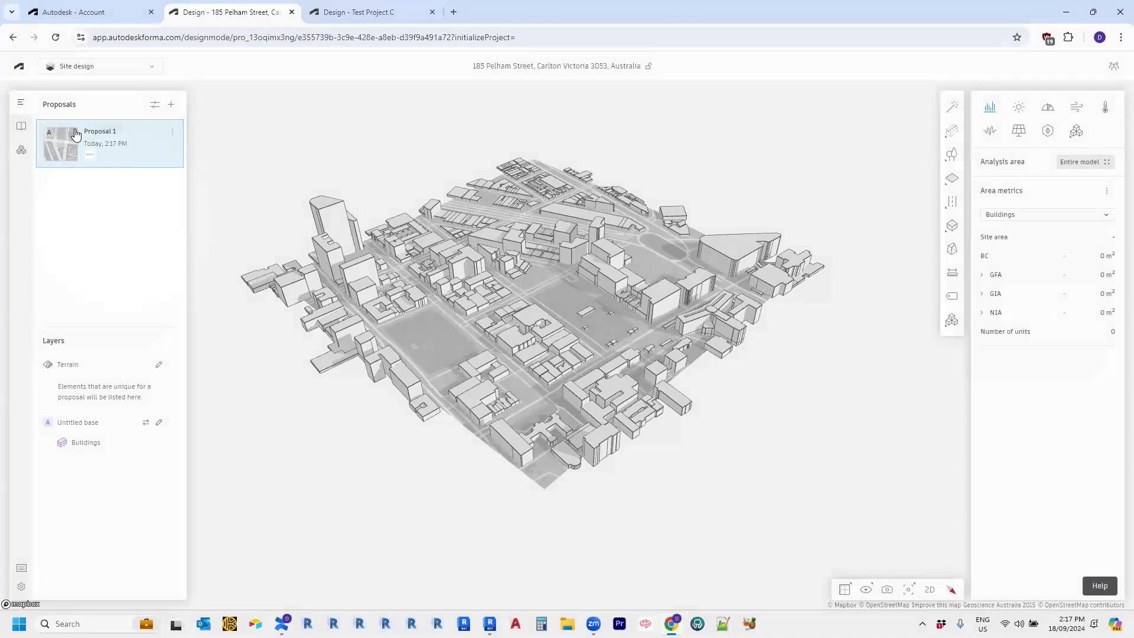
# Duplicate Proposal 1 and rename the copy 'Proposal 2'.
pyautogui.click(173, 134)
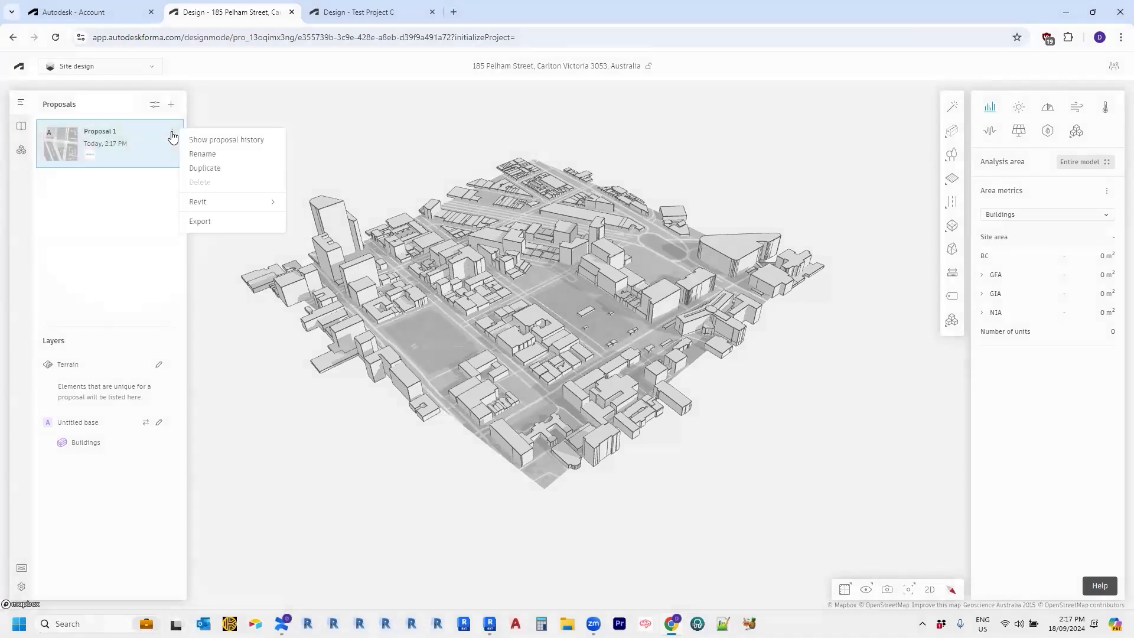
pyautogui.moveTo(215, 205)
pyautogui.click(204, 168)
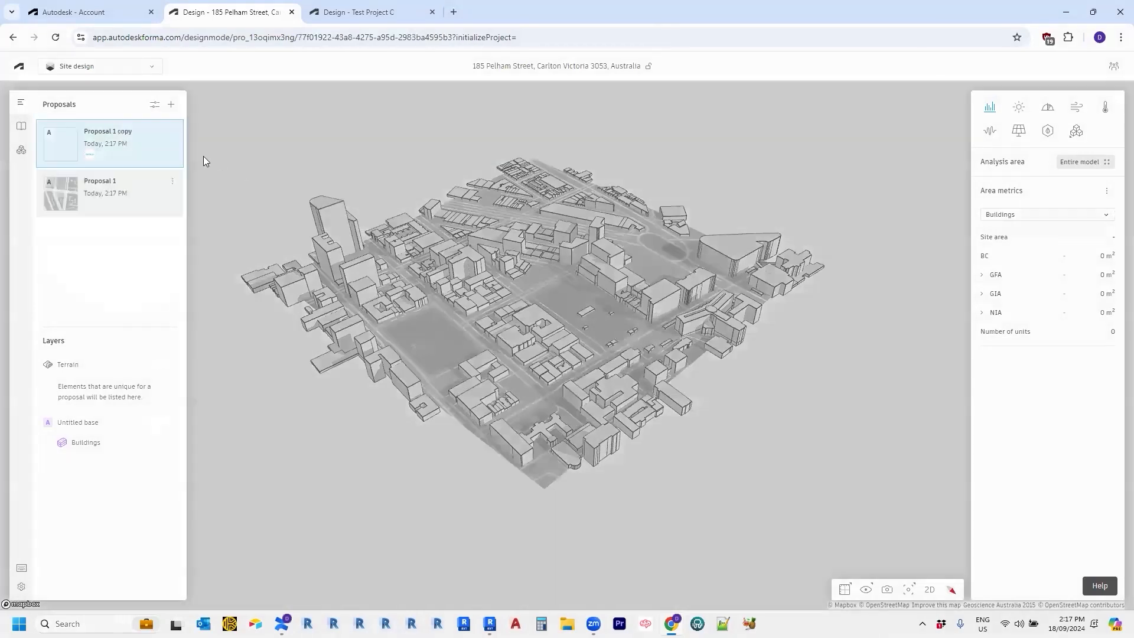
pyautogui.doubleClick(118, 132)
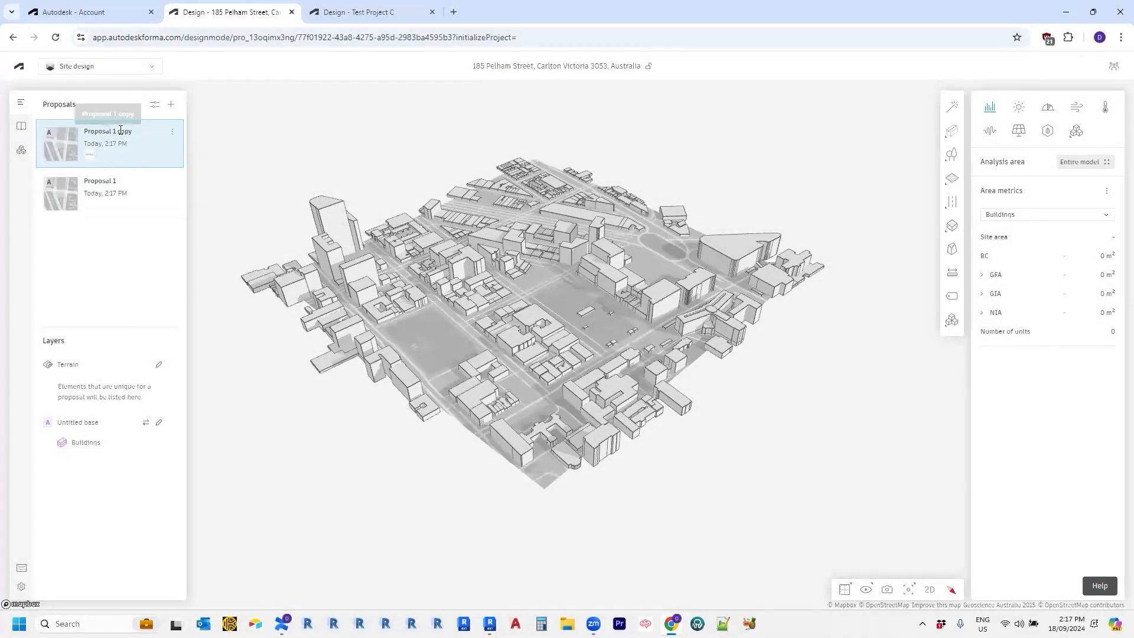
pyautogui.moveTo(150, 135); pyautogui.dragTo(94, 137)
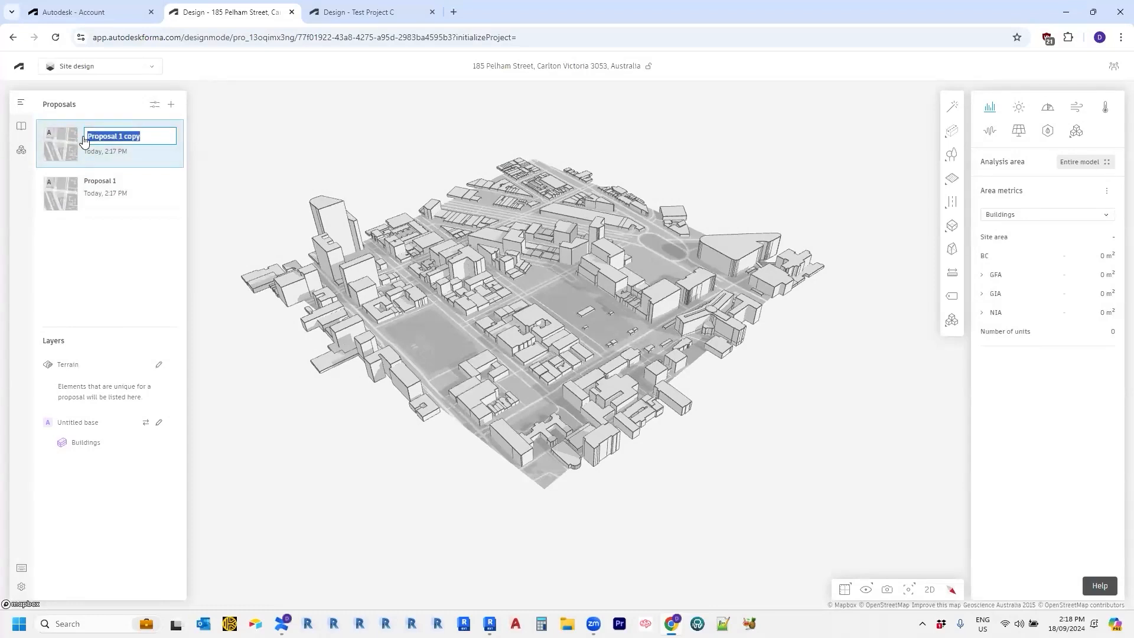
pyautogui.press('BackSpace')
pyautogui.write('Pro')
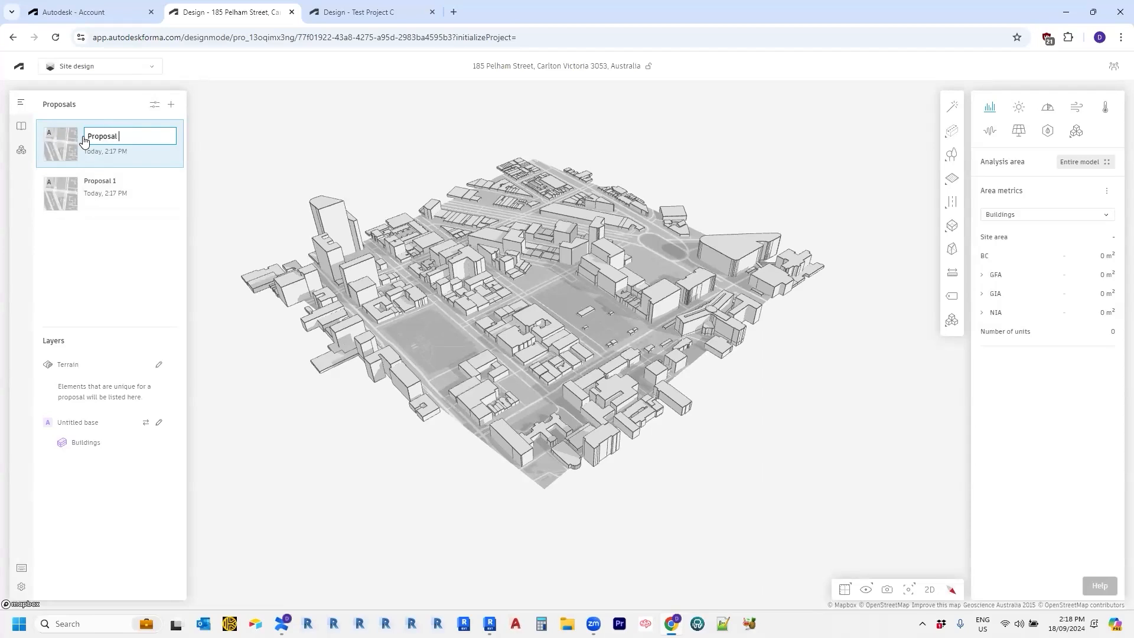
pyautogui.click(265, 227)
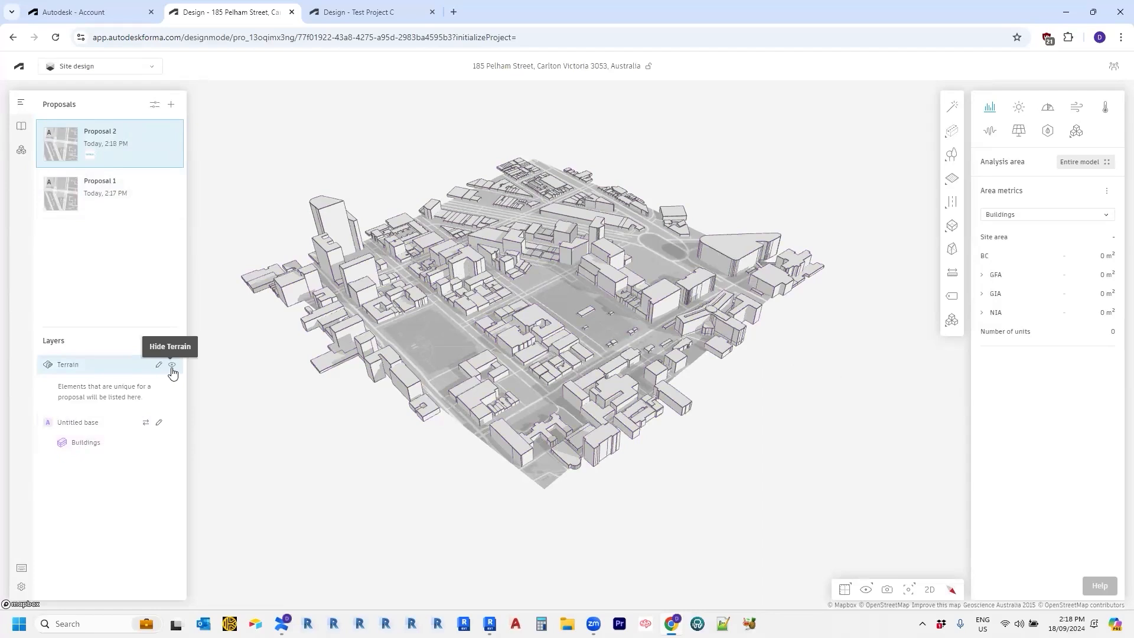
pyautogui.click(172, 367)
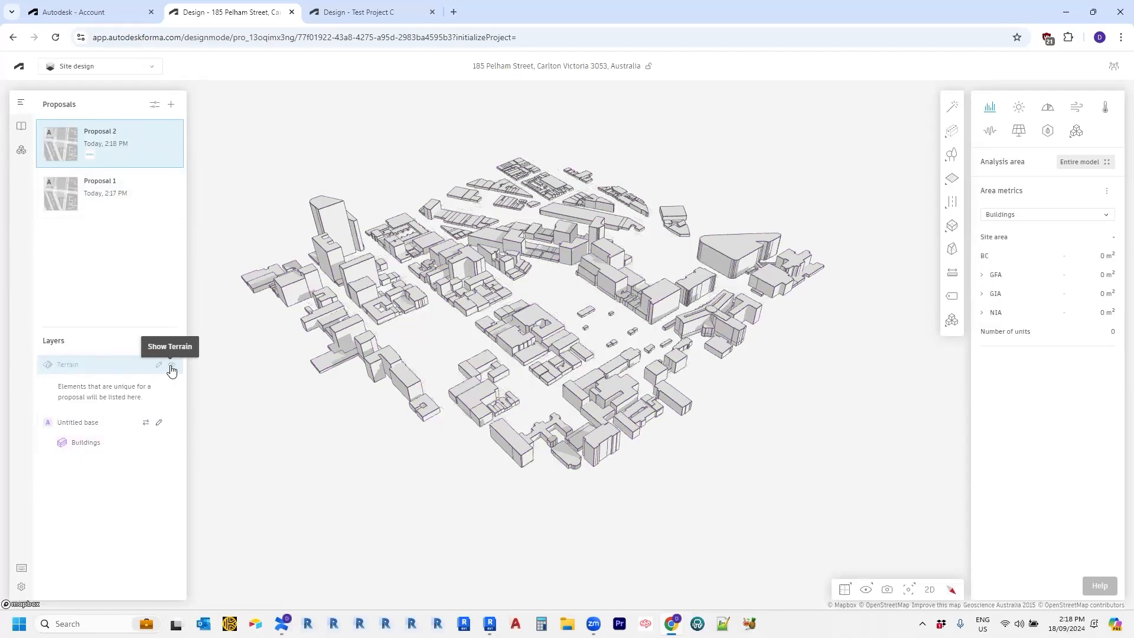
pyautogui.click(171, 367)
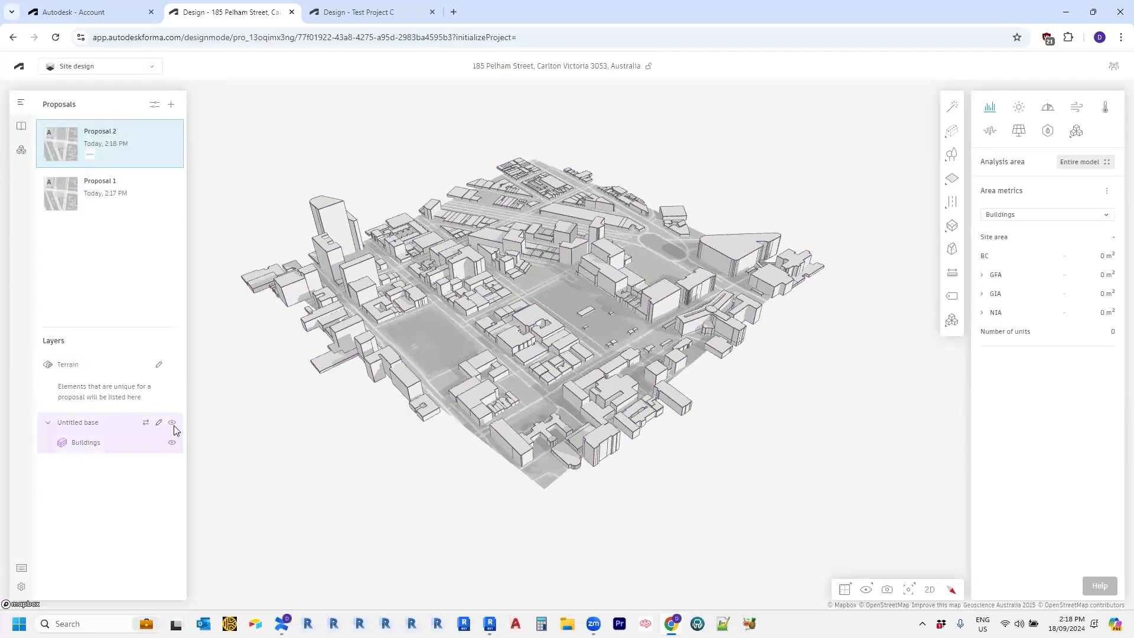
pyautogui.click(171, 446)
pyautogui.click(170, 445)
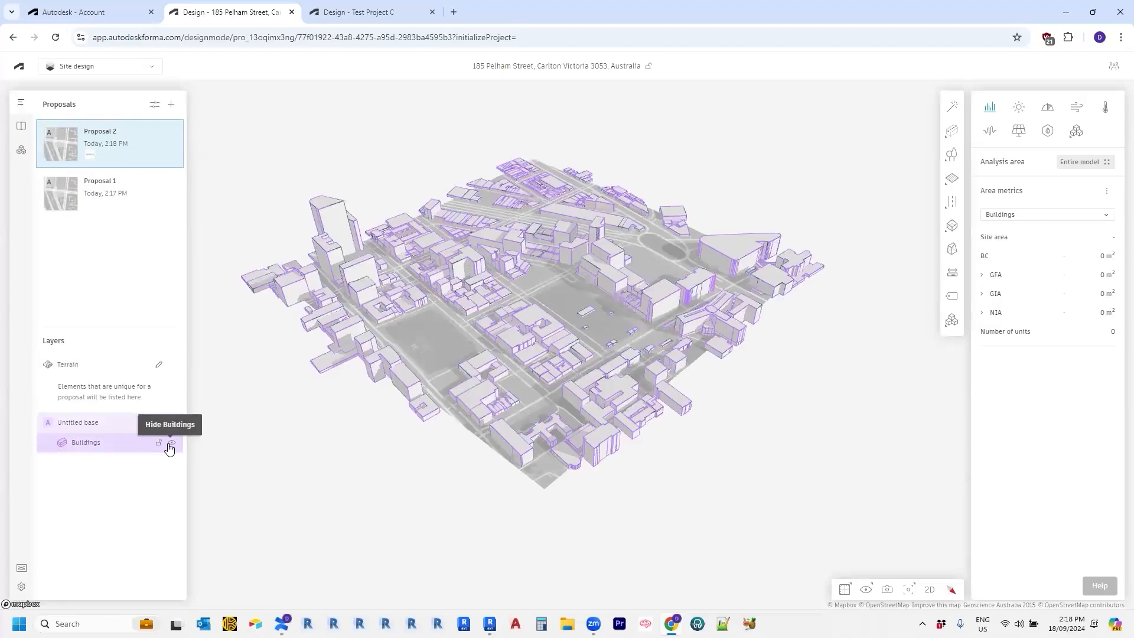